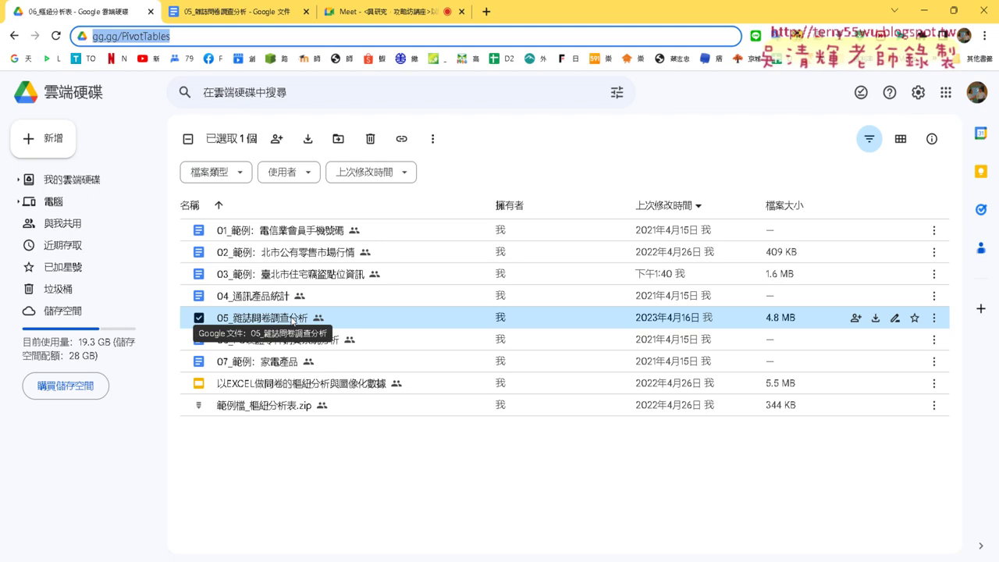
- Post the gg.gg/PivotTables link in the Meet chat, then return to the 05_雜誌問卷調查分析 document
{"action": "left_click", "coordinate": [386, 14]}
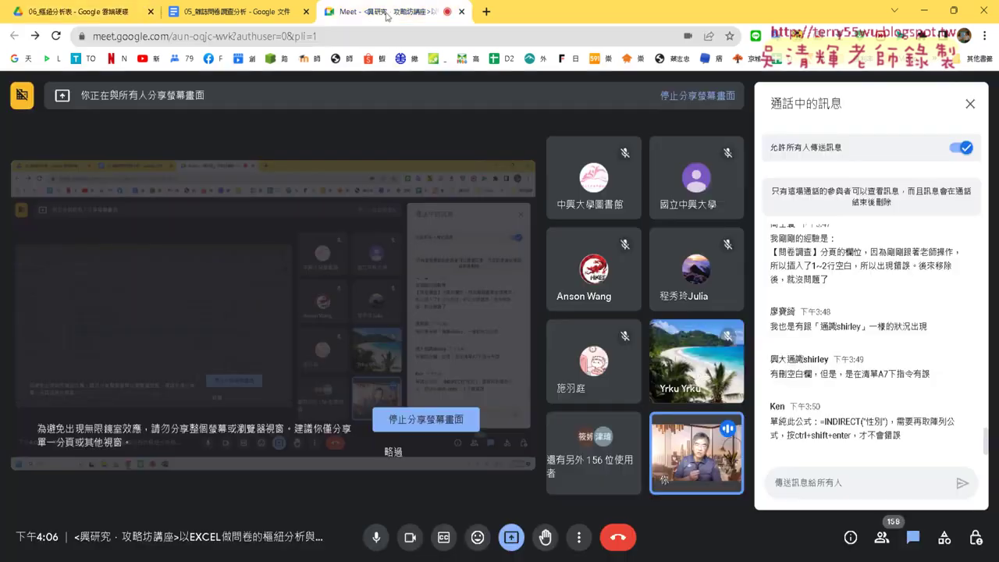
{"action": "left_click", "coordinate": [815, 484]}
{"action": "type", "text": "gg.gg/PivotTables"}
{"action": "key", "text": "Return"}
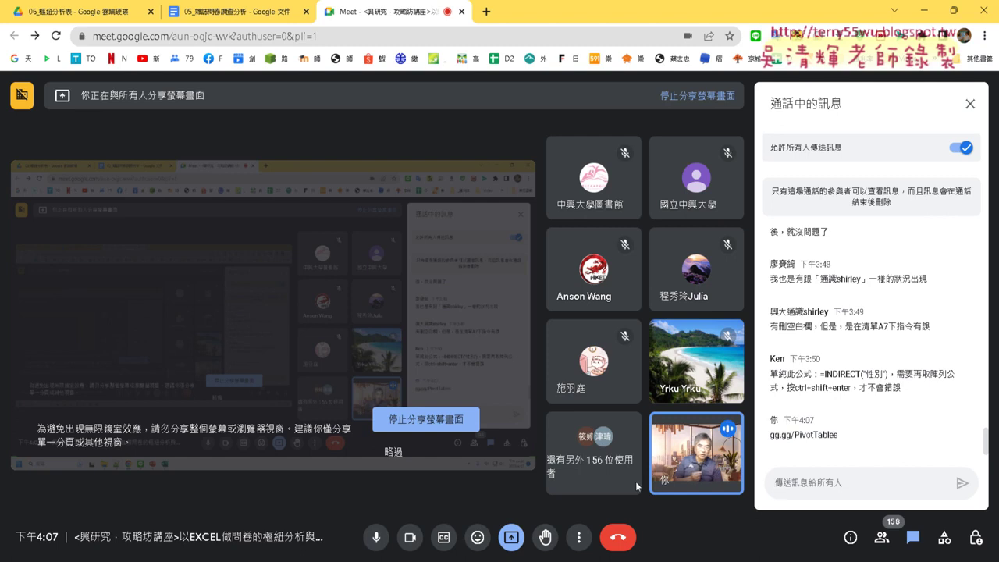
{"action": "left_click", "coordinate": [217, 20]}
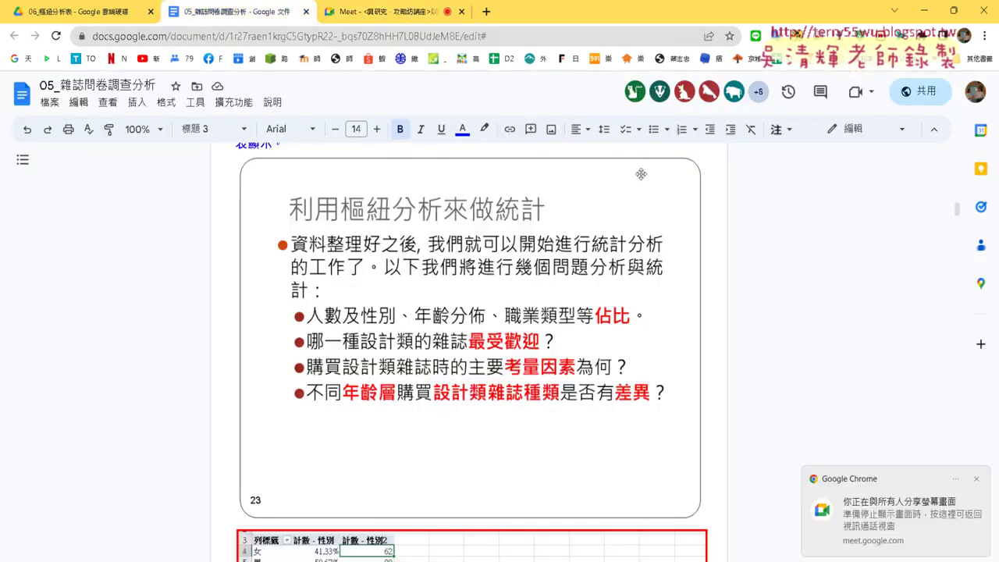
- Check the document's viewer list, then scroll to the 錄製巨集程式碼 section
{"action": "left_click", "coordinate": [759, 93]}
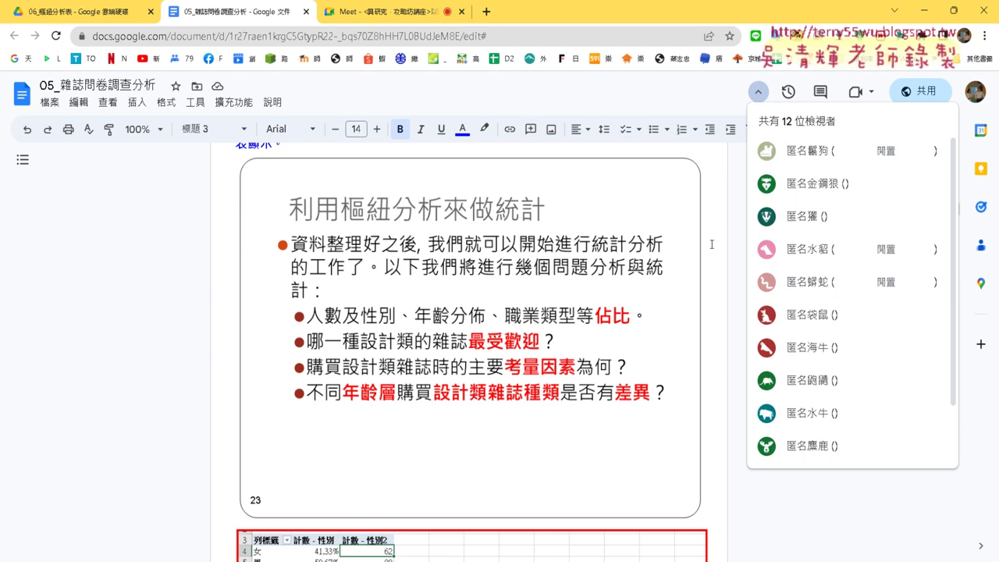
{"action": "left_click", "coordinate": [712, 244]}
{"action": "scroll", "coordinate": [712, 246], "scroll_direction": "up", "scroll_amount": 3}
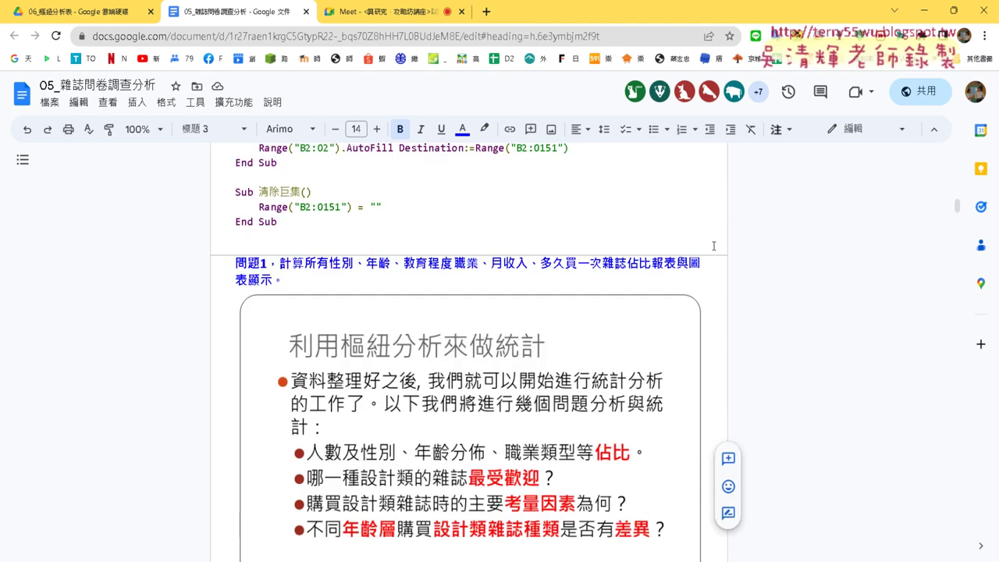
{"action": "scroll", "coordinate": [714, 246], "scroll_direction": "up", "scroll_amount": 10}
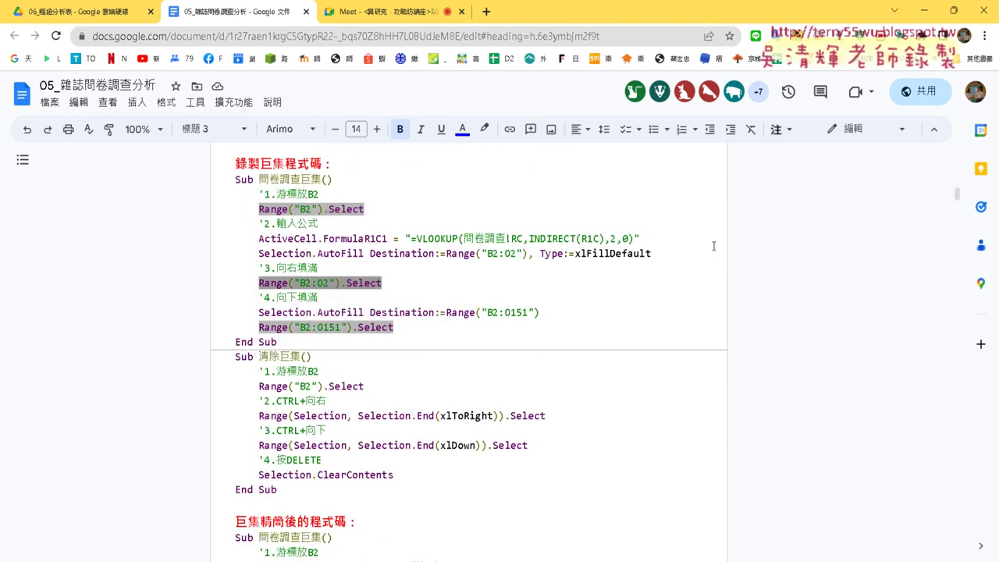
{"action": "scroll", "coordinate": [714, 246], "scroll_direction": "down", "scroll_amount": 1}
{"action": "mouse_move", "coordinate": [958, 201]}
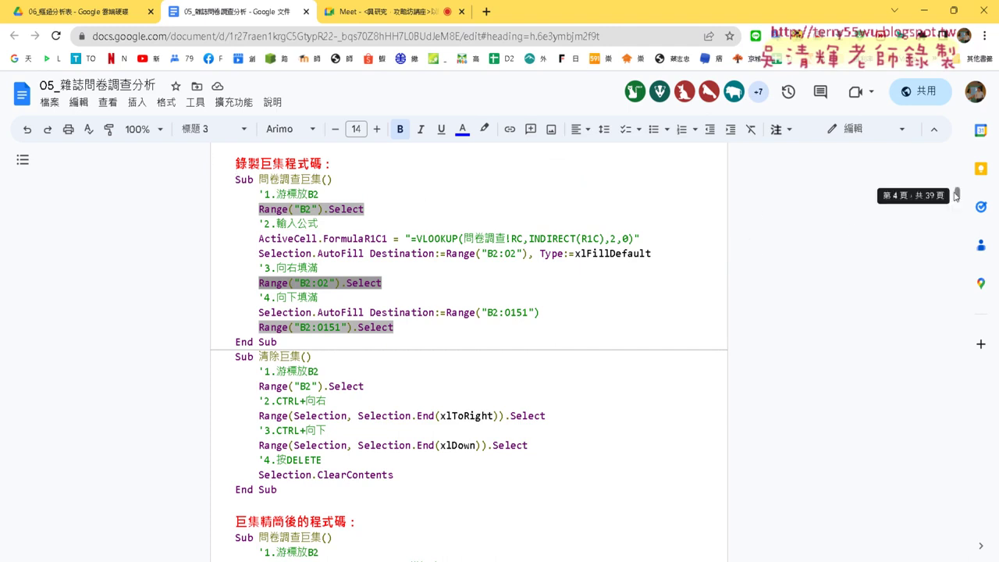
- Select the fill and clear macro code, then minimize Chrome to reveal the Excel workbook
{"action": "left_click_drag", "start_coordinate": [236, 180], "coordinate": [334, 344]}
{"action": "left_click_drag", "start_coordinate": [235, 357], "coordinate": [327, 488]}
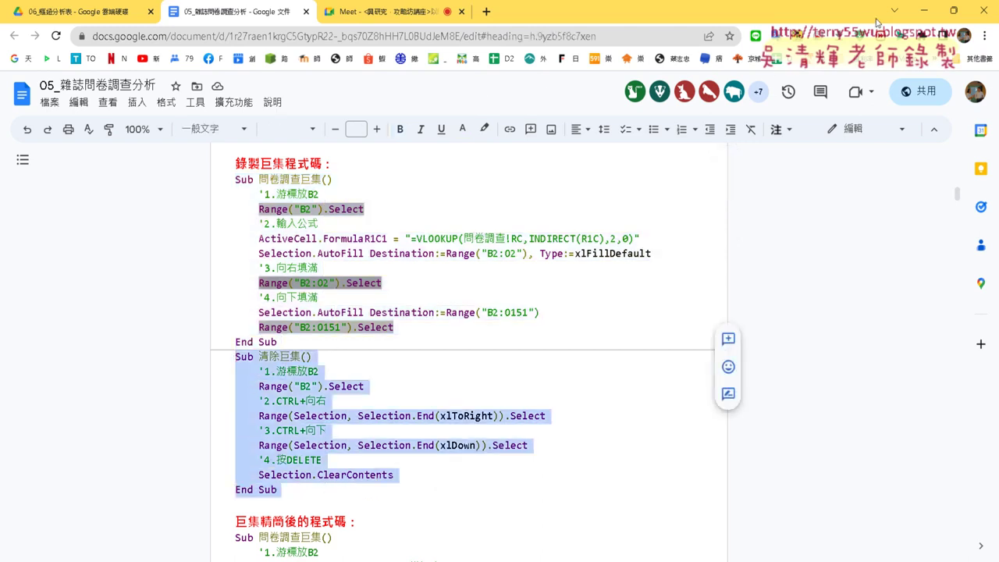
{"action": "left_click", "coordinate": [923, 9]}
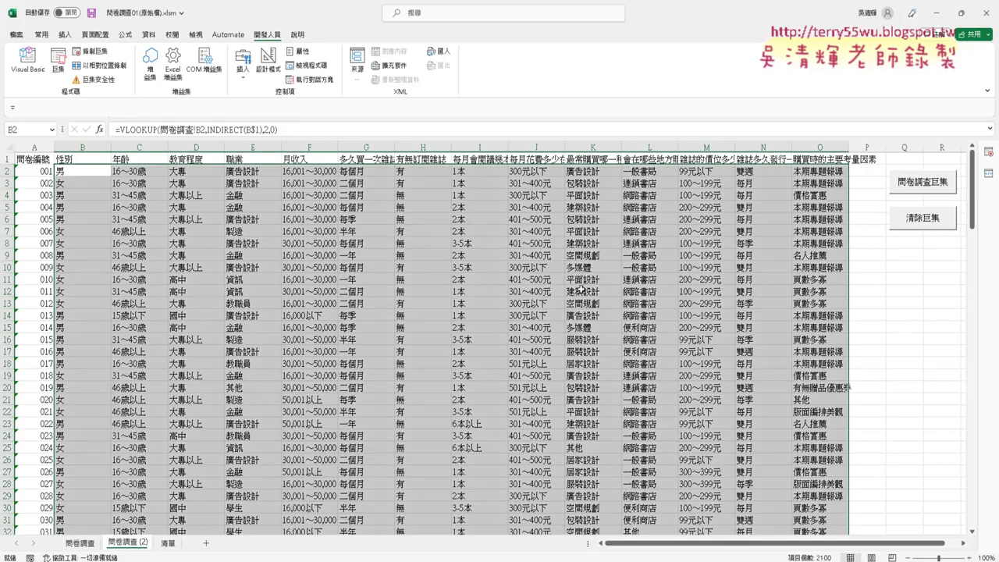
- Test the 清除巨集 and 問卷調查巨集 buttons, delete both, and open Visual Basic
{"action": "left_click", "coordinate": [928, 224]}
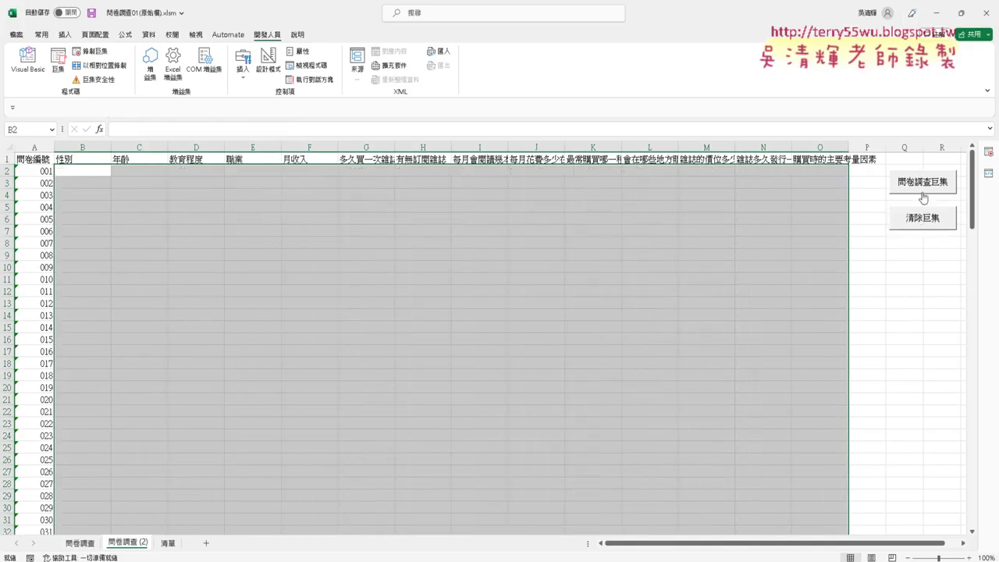
{"action": "left_click", "coordinate": [923, 186]}
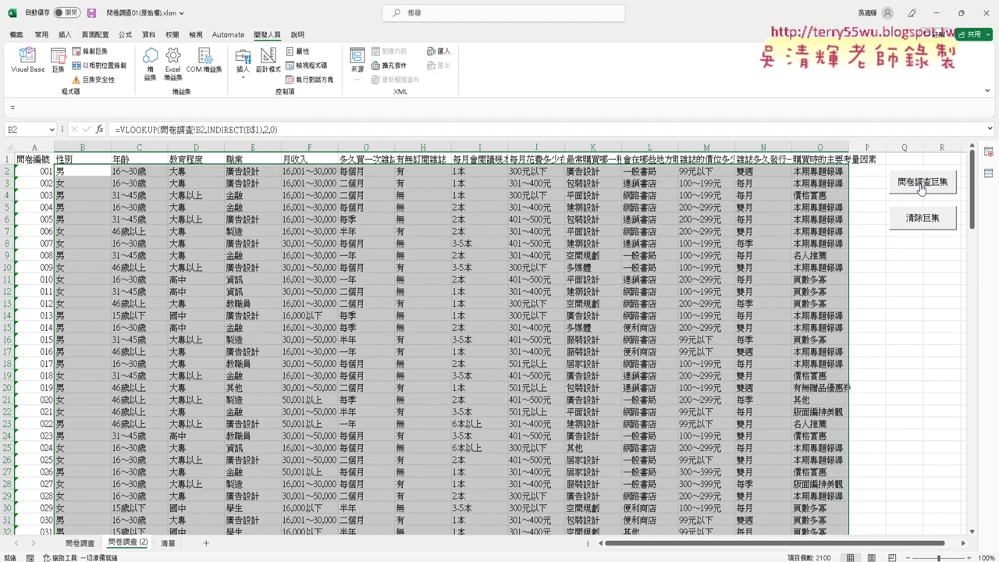
{"action": "left_click", "coordinate": [921, 227], "text": "ctrl"}
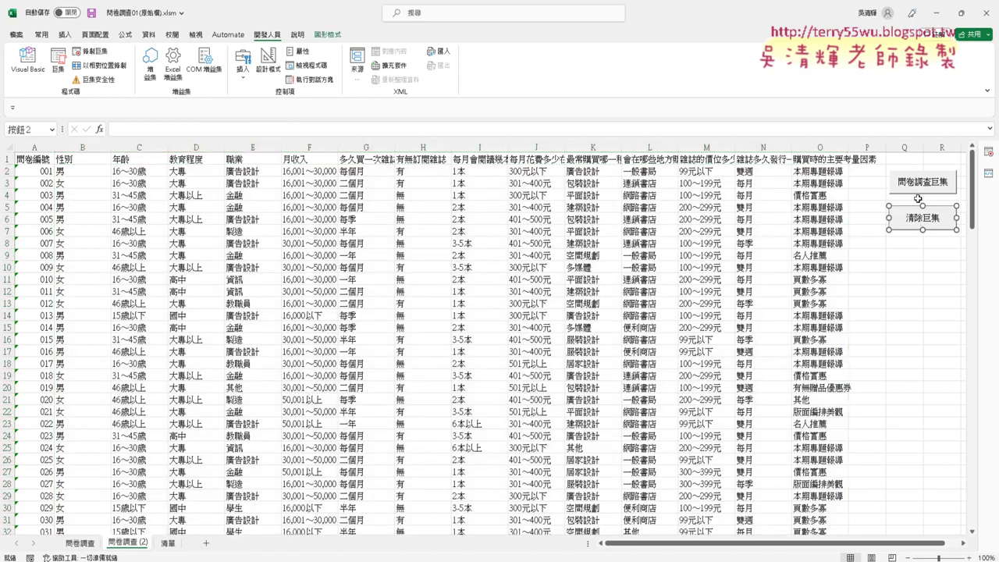
{"action": "left_click", "coordinate": [916, 184], "text": "ctrl"}
{"action": "key", "text": "Delete"}
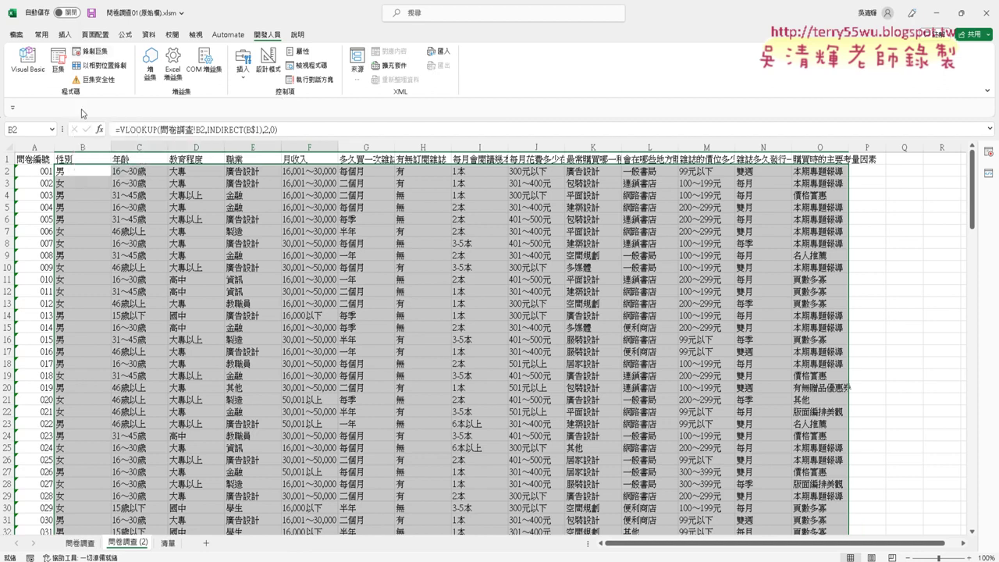
{"action": "left_click", "coordinate": [34, 75]}
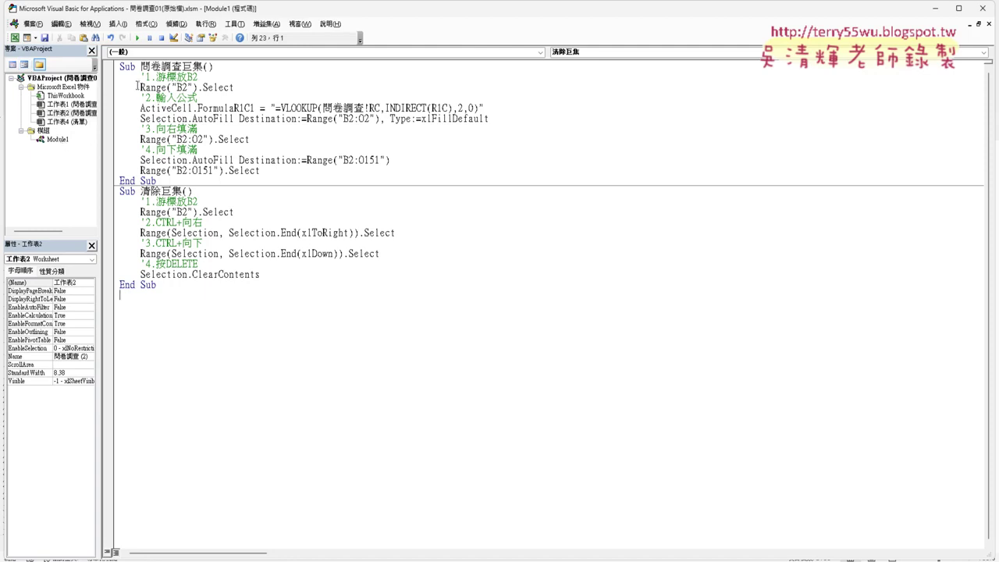
- Remove Module1 from the VBA project without exporting it
{"action": "left_click", "coordinate": [141, 67]}
{"action": "left_click_drag", "start_coordinate": [140, 67], "coordinate": [203, 68]}
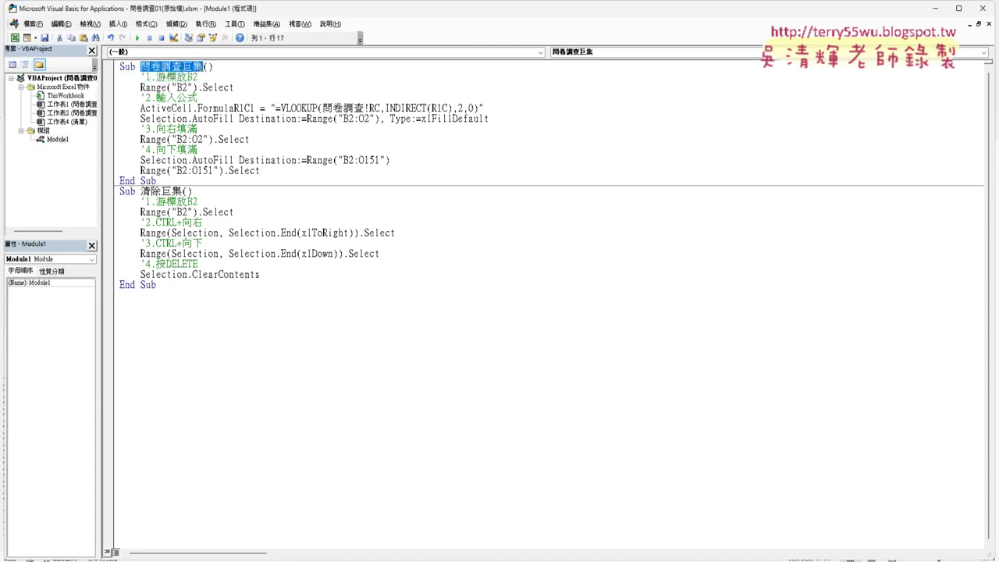
{"action": "right_click", "coordinate": [59, 140]}
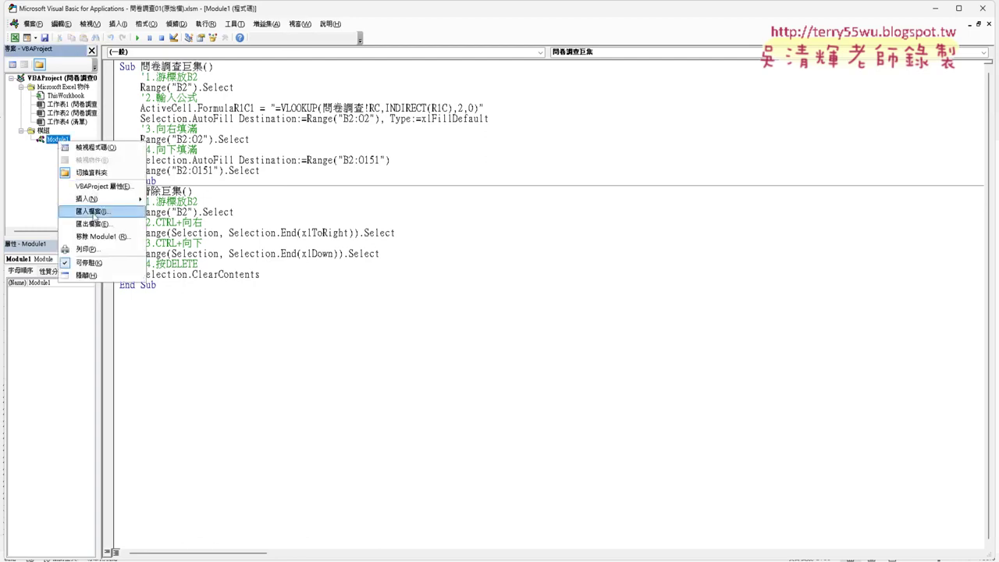
{"action": "left_click", "coordinate": [100, 236]}
{"action": "left_click", "coordinate": [483, 327]}
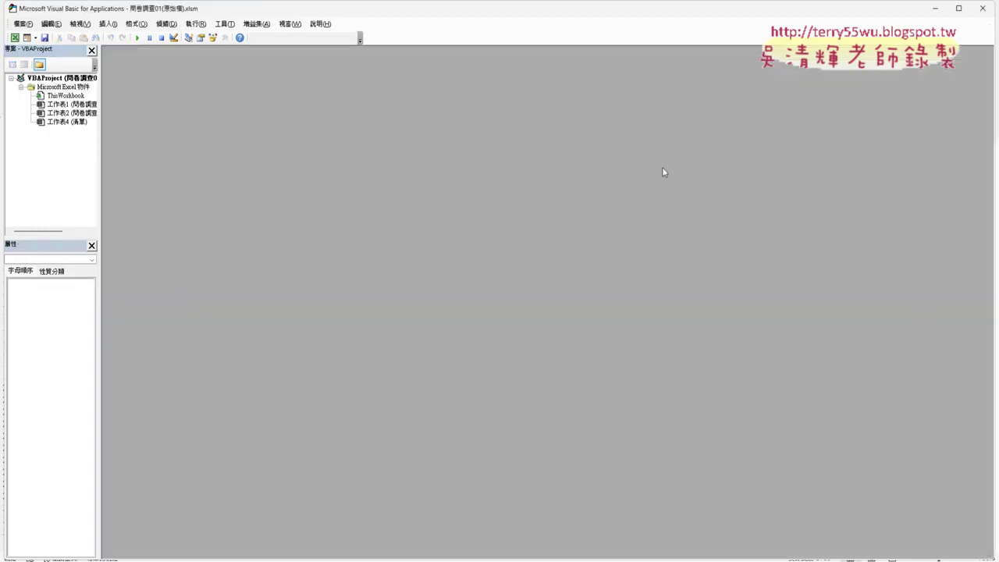
- Shrink the VBA editor window and close it to return to Excel
{"action": "double_click", "coordinate": [668, 5]}
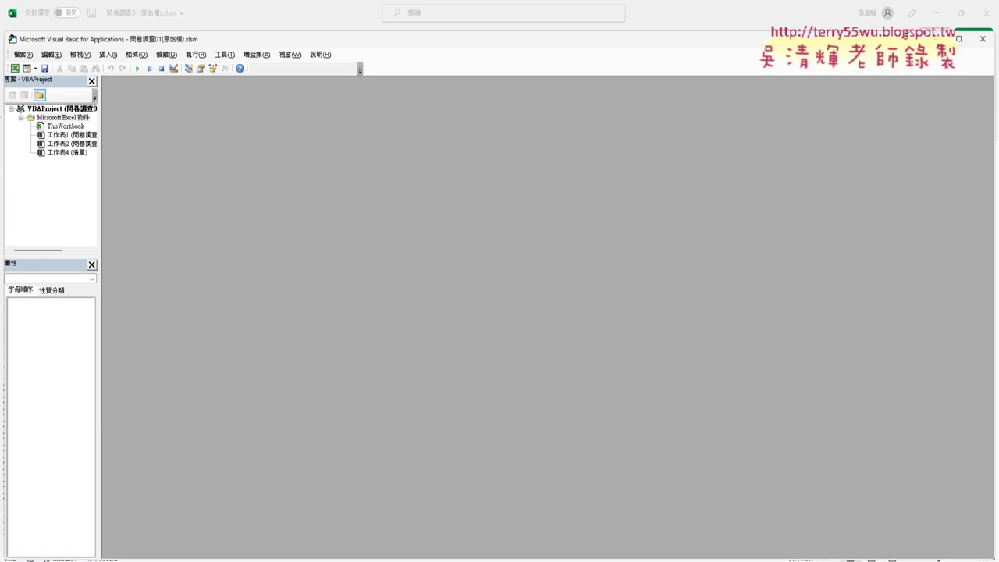
{"action": "left_click_drag", "start_coordinate": [907, 36], "coordinate": [878, 34]}
{"action": "left_click_drag", "start_coordinate": [965, 165], "coordinate": [641, 165]}
{"action": "left_click_drag", "start_coordinate": [465, 41], "coordinate": [612, 49]}
{"action": "left_click", "coordinate": [774, 40]}
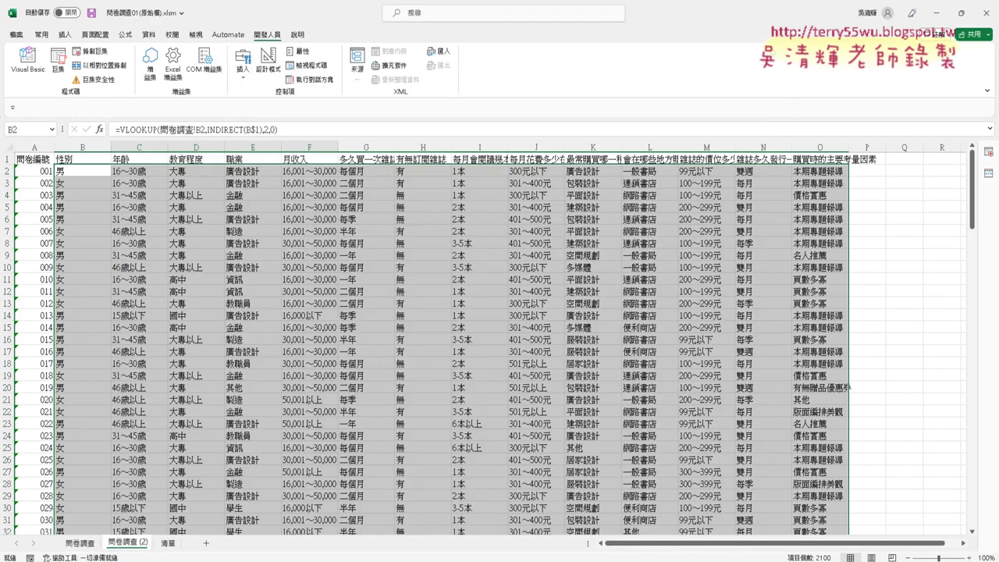
- Select cell B2 and bring up the Record Macro dialog
{"action": "left_click", "coordinate": [78, 169]}
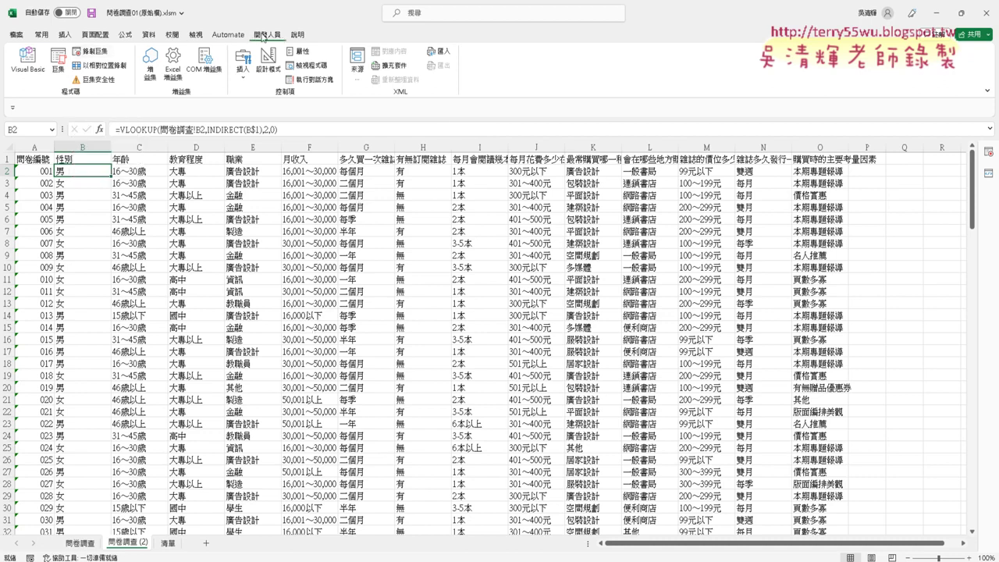
{"action": "left_click", "coordinate": [100, 52]}
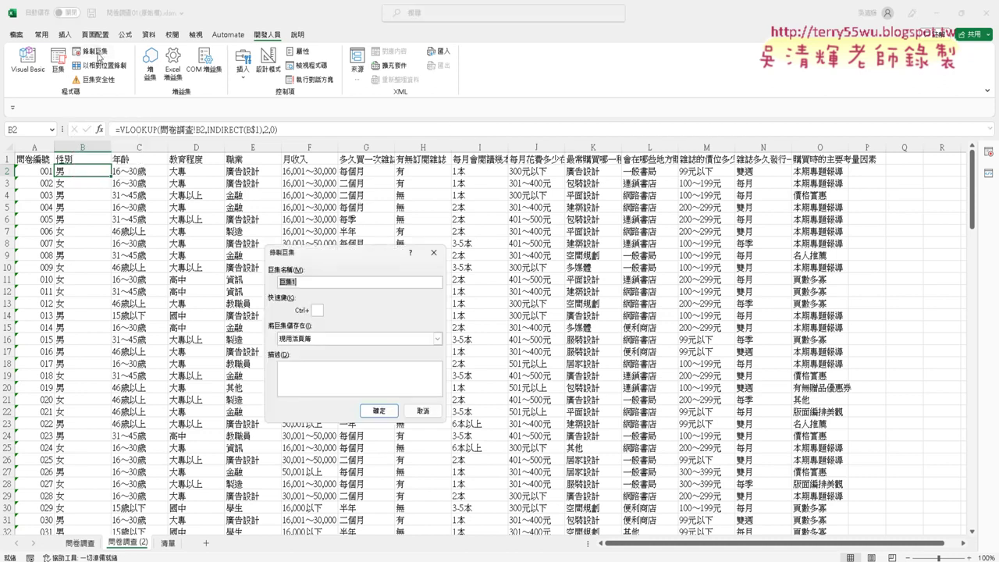
- Record a trial macro named 問卷調查巨集 that selects F14 then B2, and stop it
{"action": "left_click", "coordinate": [303, 283]}
{"action": "key", "text": "BackSpace"}
{"action": "key", "text": "BackSpace"}
{"action": "key", "text": "BackSpace"}
{"action": "type", "text": "問卷調查巨集"}
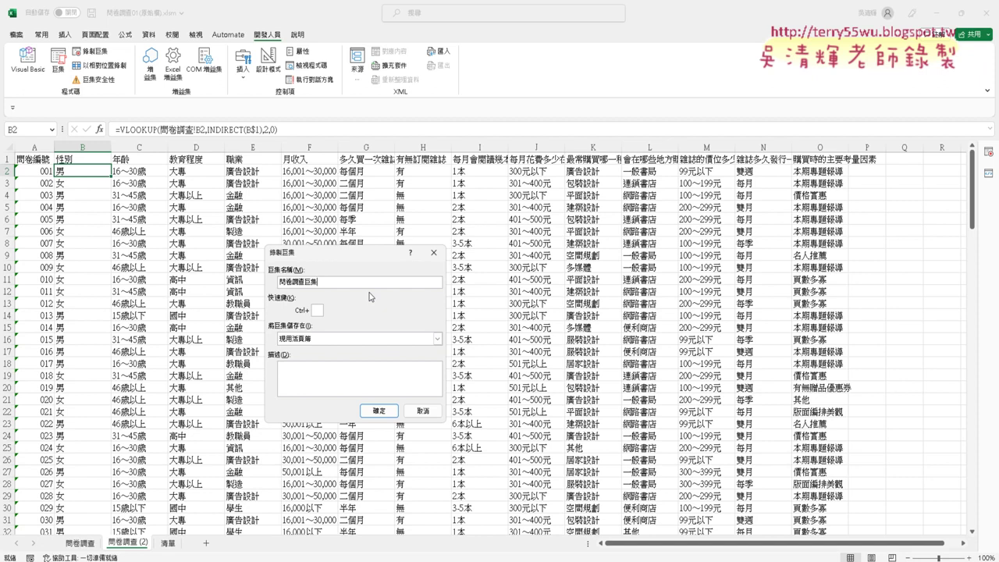
{"action": "left_click", "coordinate": [380, 411]}
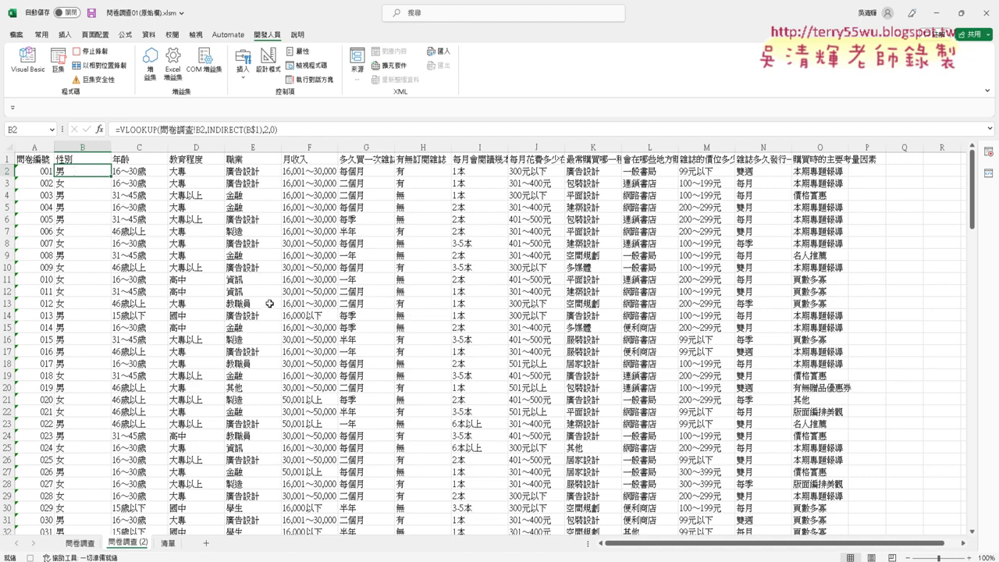
{"action": "left_click", "coordinate": [316, 315]}
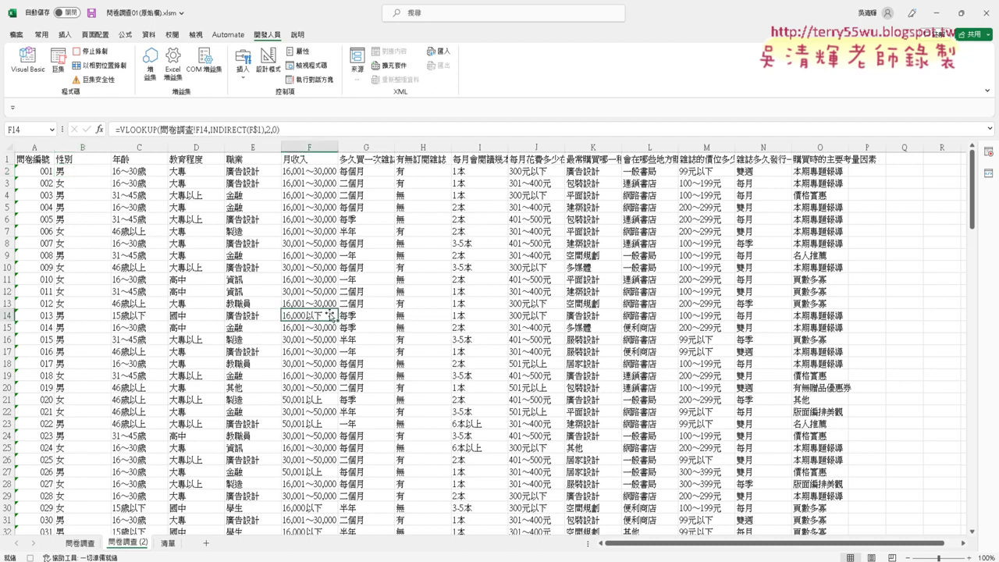
{"action": "left_click", "coordinate": [74, 170]}
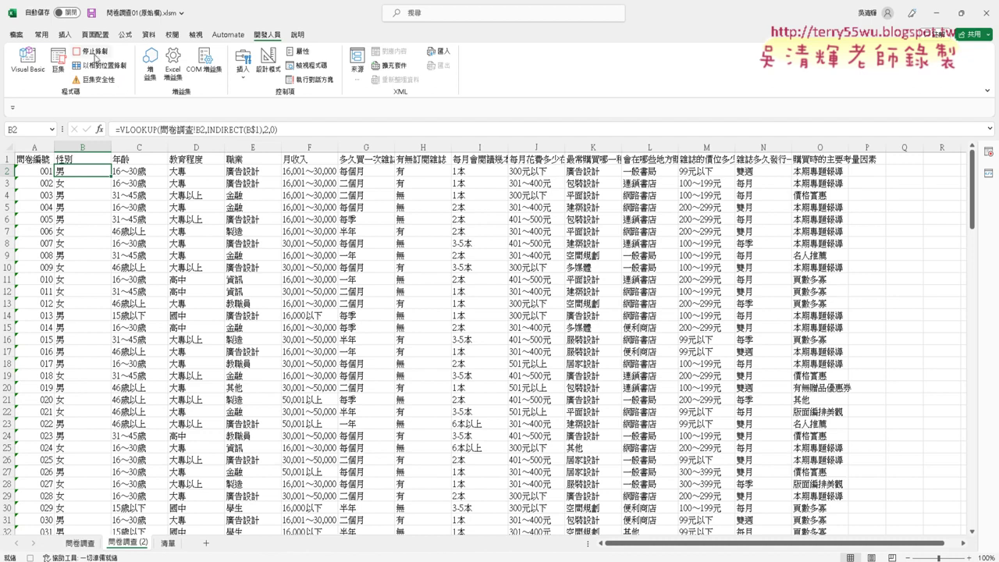
{"action": "left_click", "coordinate": [93, 52]}
- Restart recording 問卷調查巨集, replacing the existing macro of that name
{"action": "left_click", "coordinate": [93, 52]}
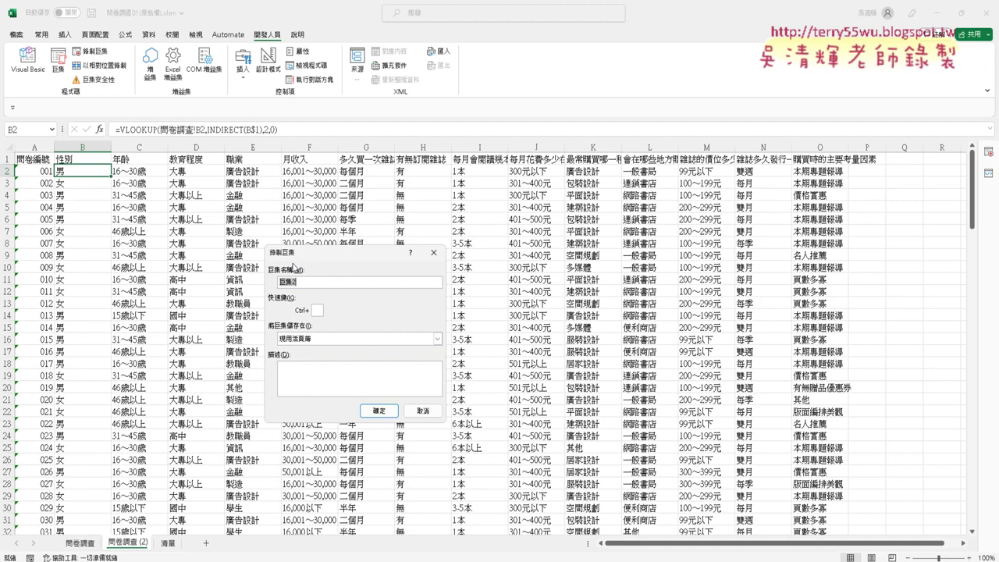
{"action": "type", "text": "問卷調查巨集"}
{"action": "left_click", "coordinate": [385, 412]}
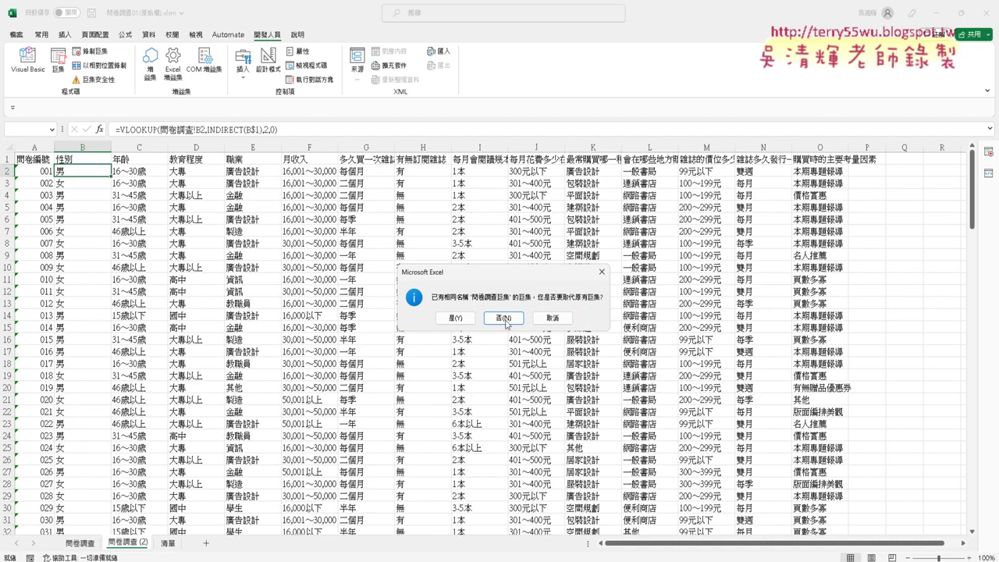
{"action": "left_click", "coordinate": [456, 317]}
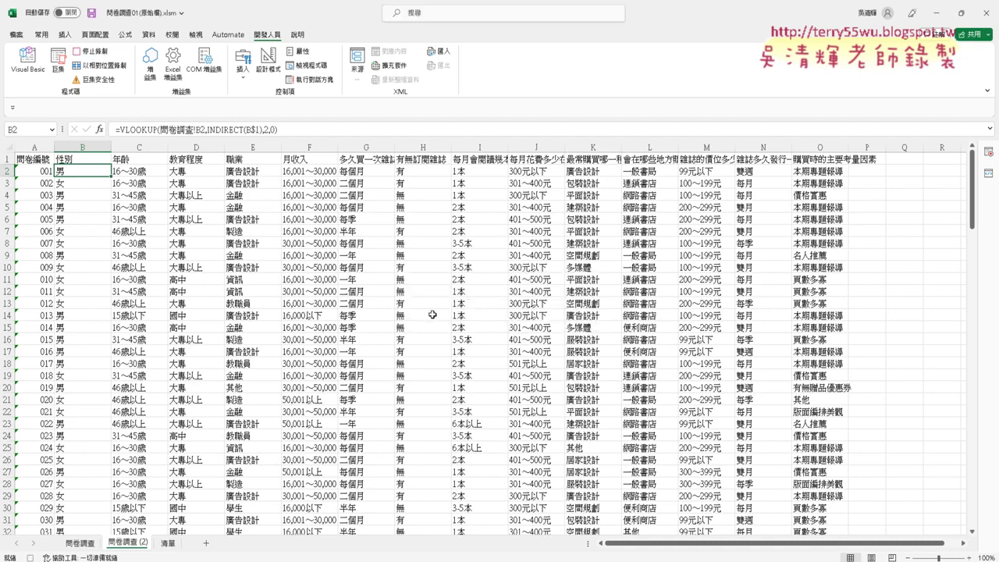
- Stop, select F16, then re-record 問卷調查巨集 over the old one, starting at B2
{"action": "left_click", "coordinate": [92, 52]}
{"action": "left_click", "coordinate": [295, 340]}
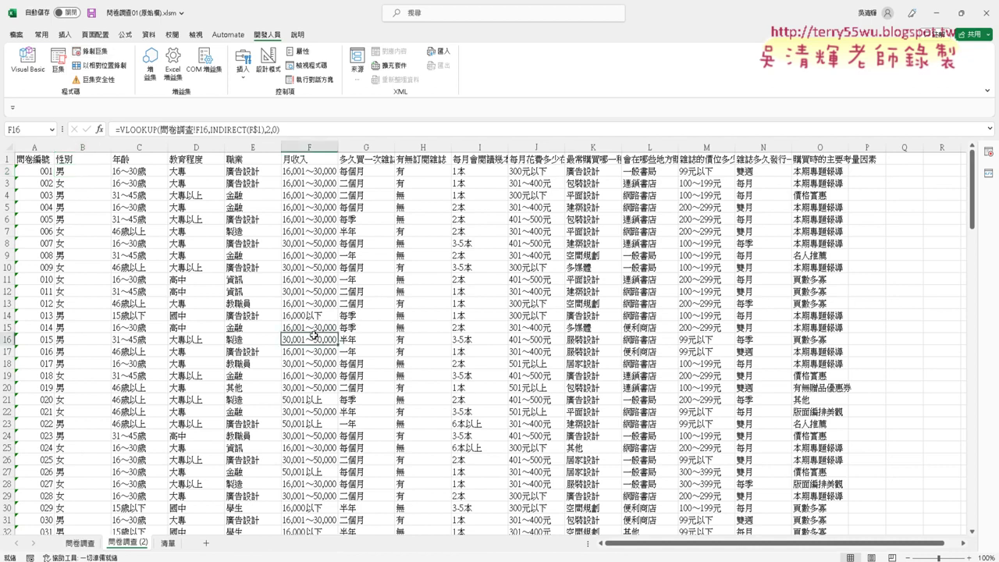
{"action": "left_click", "coordinate": [94, 51]}
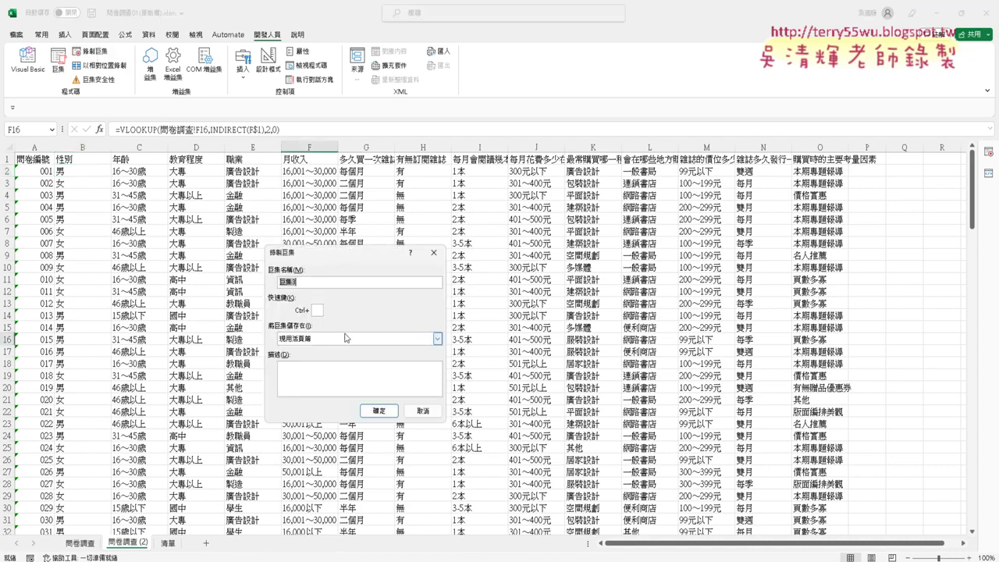
{"action": "type", "text": "問卷調查巨集"}
{"action": "left_click", "coordinate": [381, 412]}
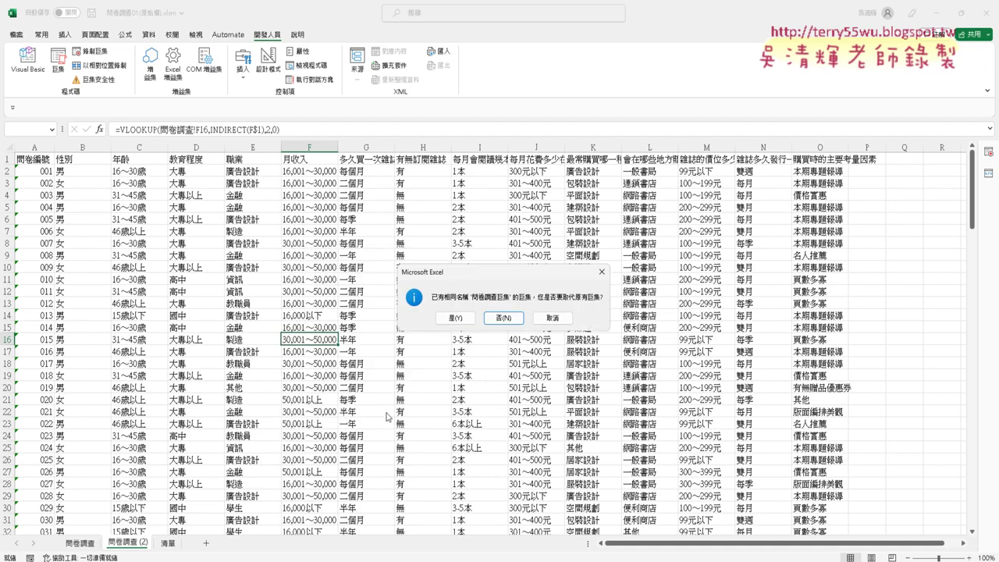
{"action": "left_click", "coordinate": [449, 320]}
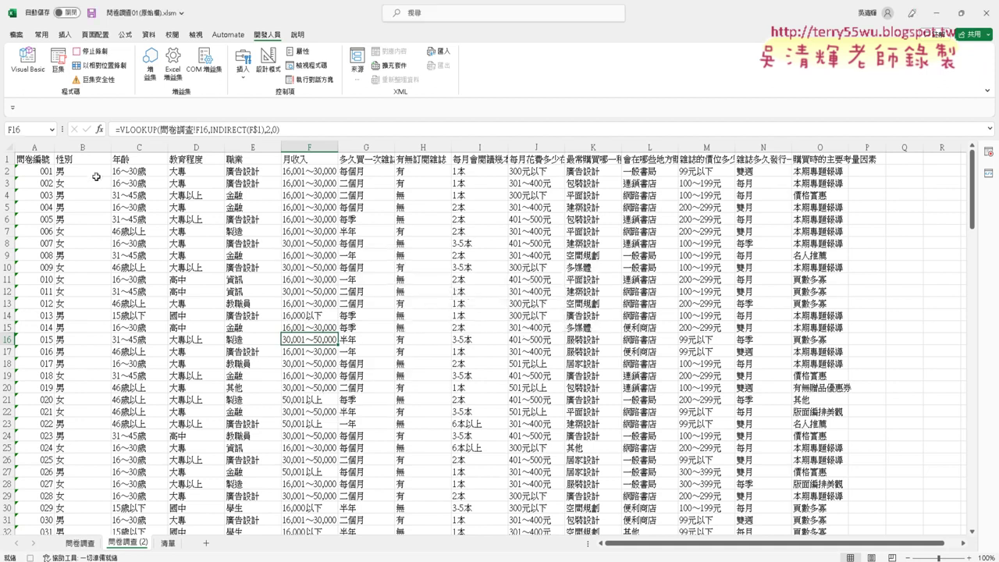
{"action": "left_click", "coordinate": [92, 170]}
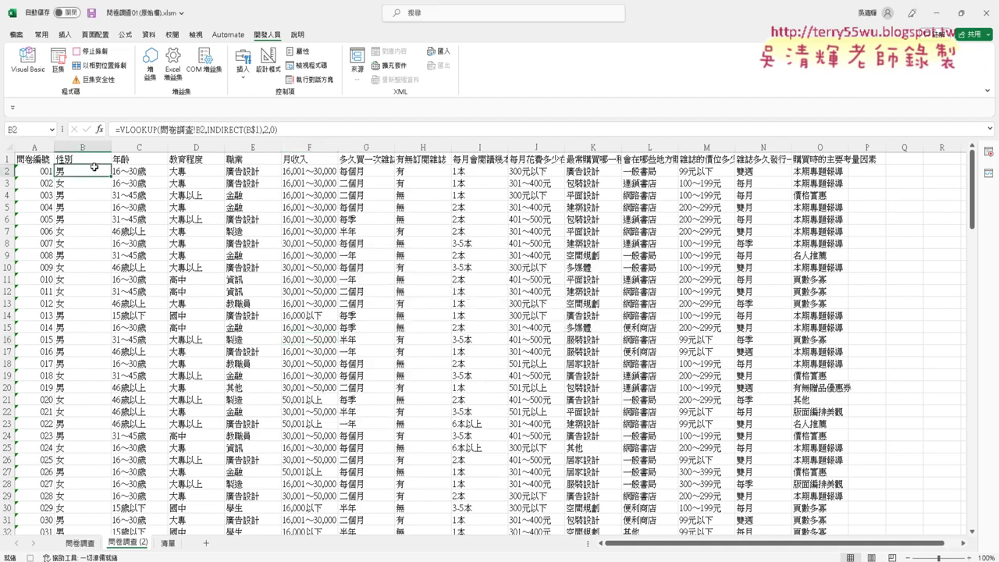
- Fill B2's VLOOKUP formula across to O2 and down all survey rows, then stop recording
{"action": "left_click", "coordinate": [156, 129]}
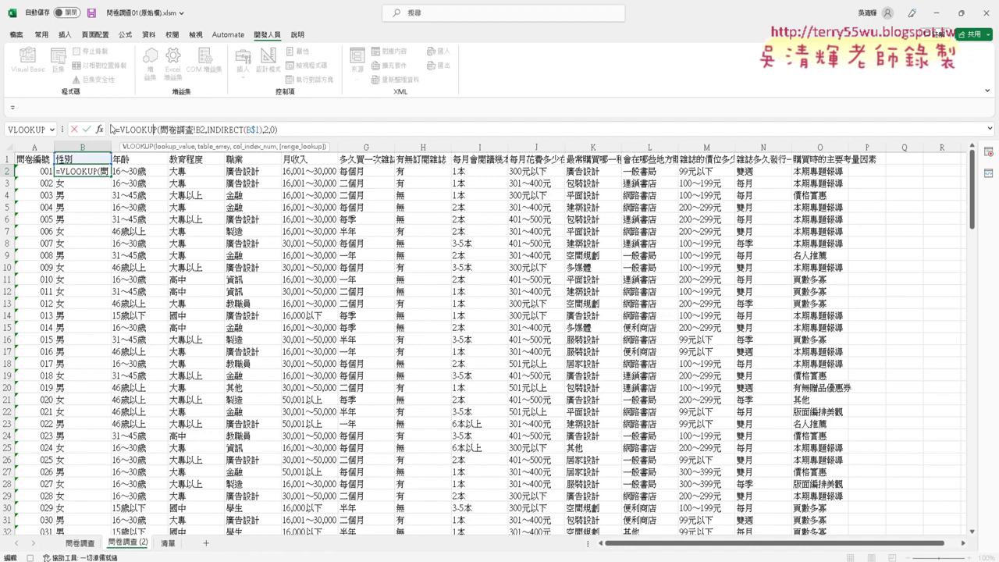
{"action": "left_click", "coordinate": [86, 130]}
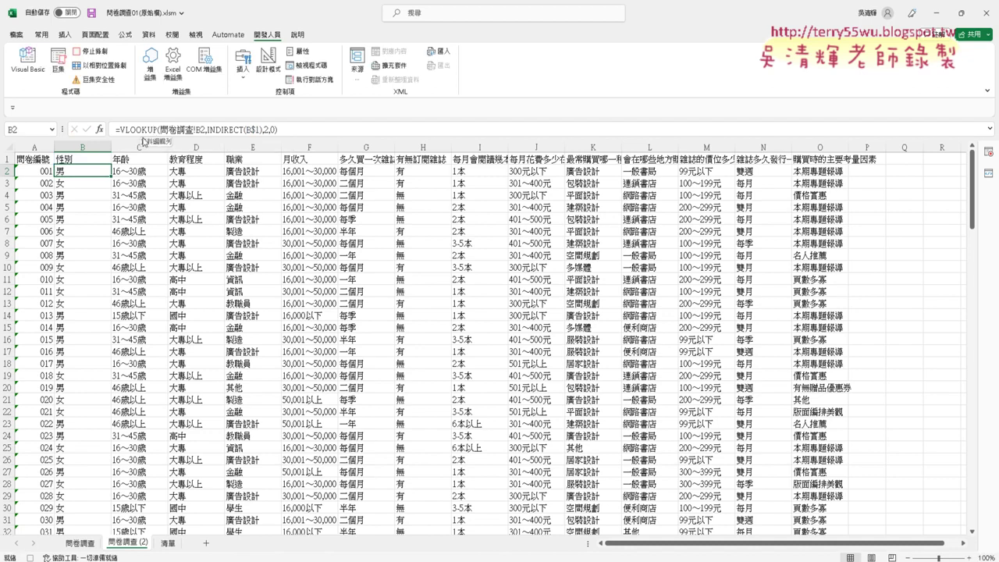
{"action": "left_click_drag", "start_coordinate": [112, 177], "coordinate": [856, 192]}
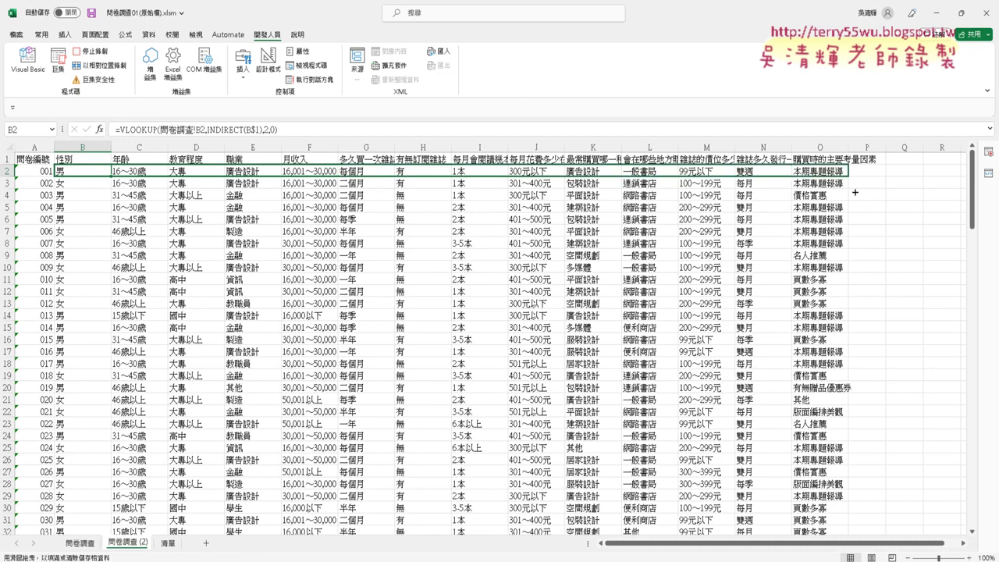
{"action": "left_click_drag", "start_coordinate": [854, 192], "coordinate": [855, 192]}
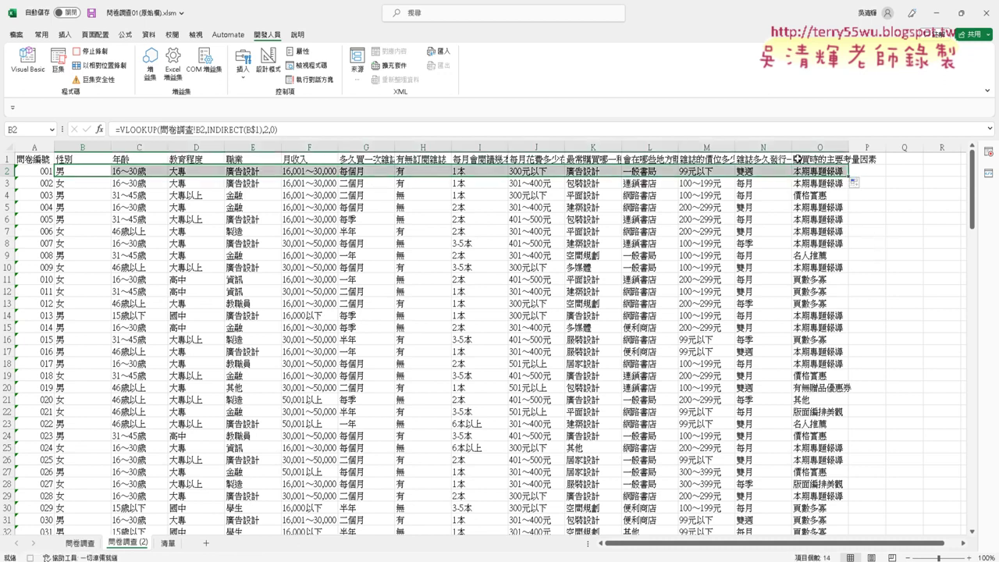
{"action": "double_click", "coordinate": [846, 176]}
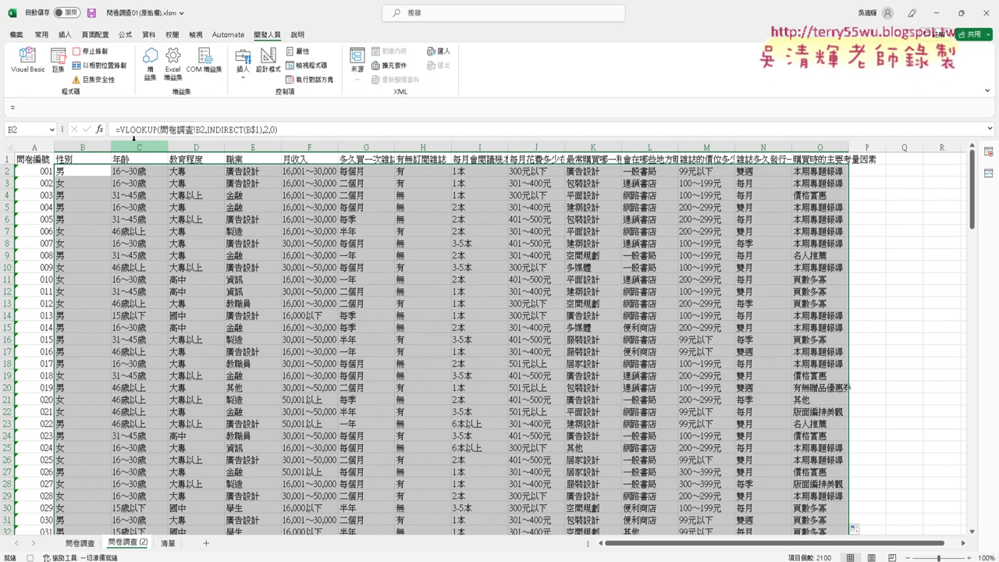
{"action": "left_click", "coordinate": [92, 51]}
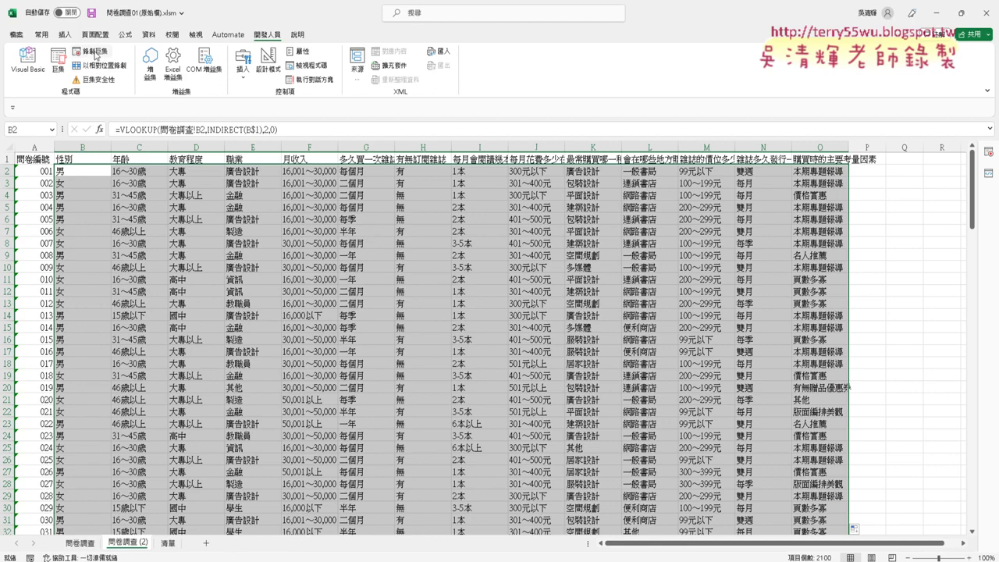
{"action": "left_click", "coordinate": [96, 52]}
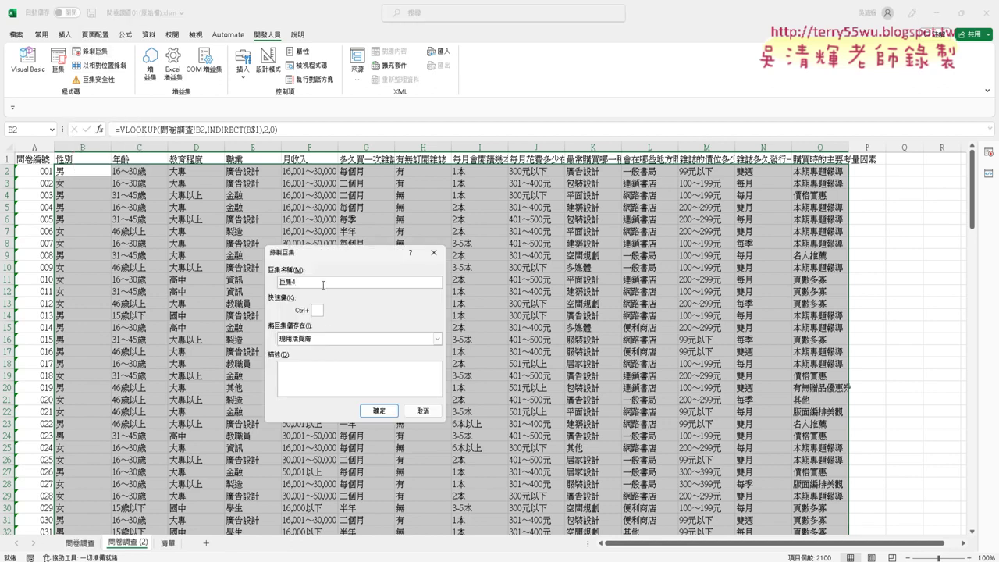
{"action": "key", "text": "BackSpace"}
{"action": "left_click", "coordinate": [429, 416]}
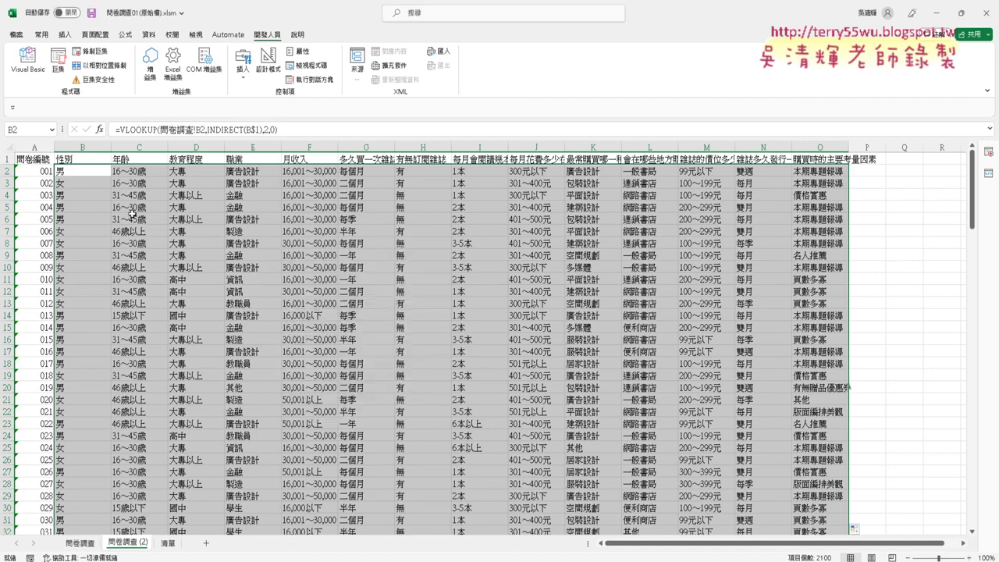
{"action": "left_click", "coordinate": [730, 328]}
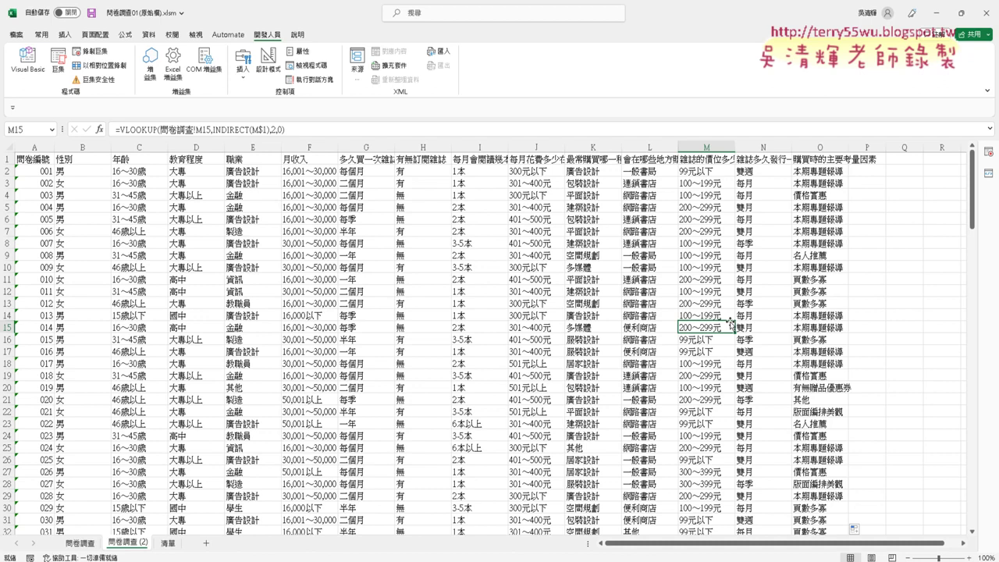
{"action": "left_click", "coordinate": [78, 170]}
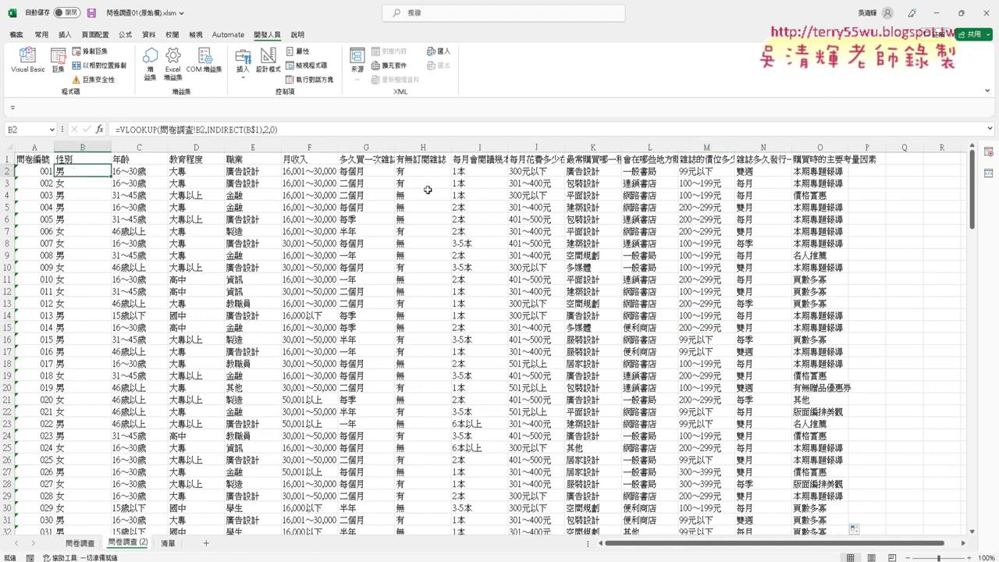
{"action": "left_click", "coordinate": [370, 292]}
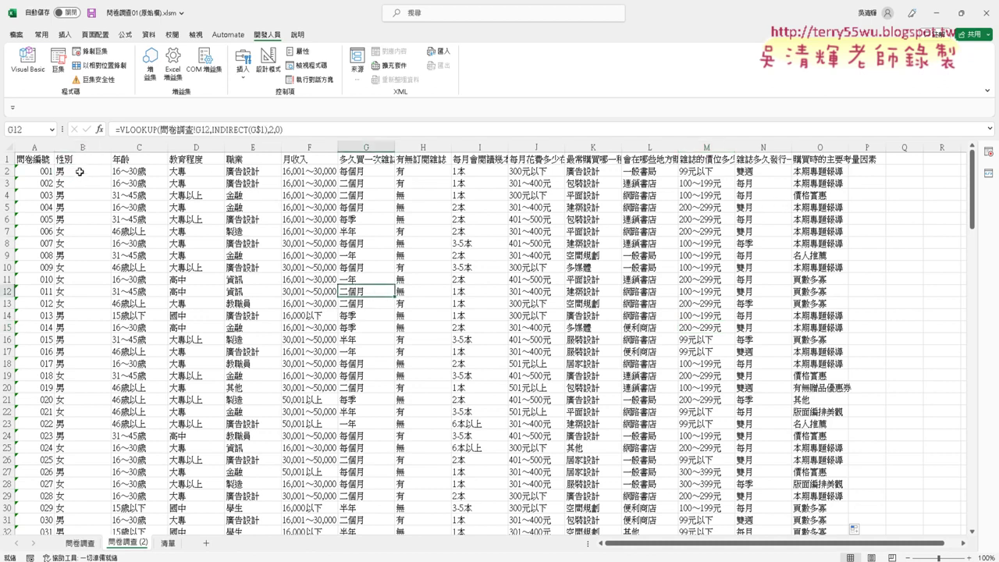
- Start recording a new macro named 清除巨集
{"action": "left_click", "coordinate": [95, 51]}
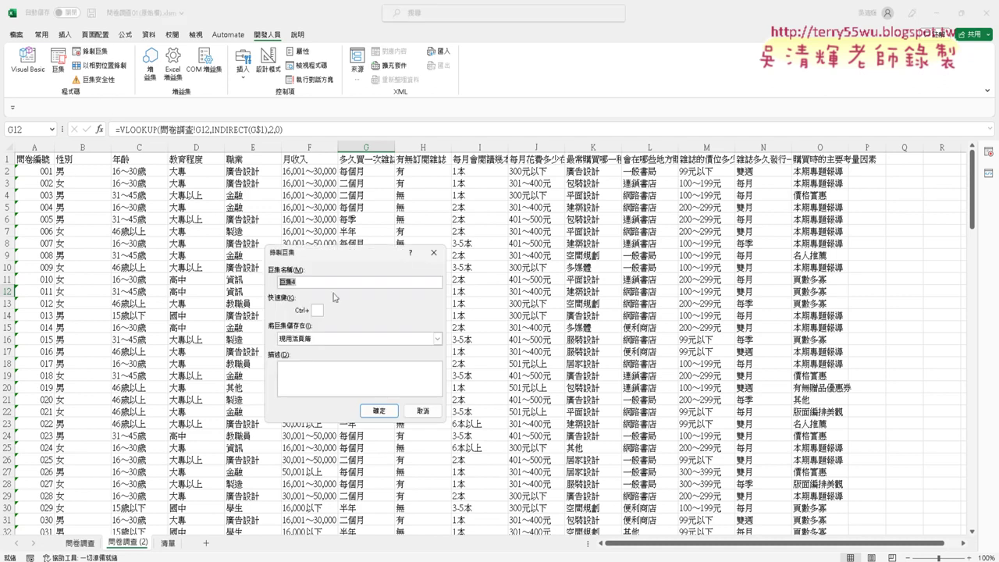
{"action": "key", "text": "BackSpace"}
{"action": "type", "text": "ㄑㄧㄥ ㄔㄨˊ"}
{"action": "key", "text": "Return"}
{"action": "left_click", "coordinate": [372, 411]}
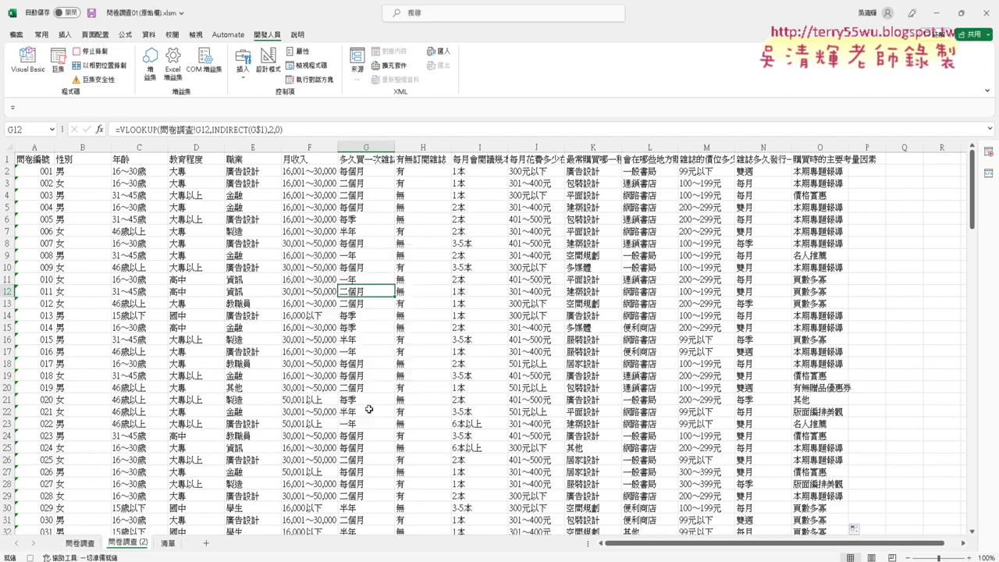
- Select B2 through O151, delete the answers, and stop recording
{"action": "left_click", "coordinate": [82, 171]}
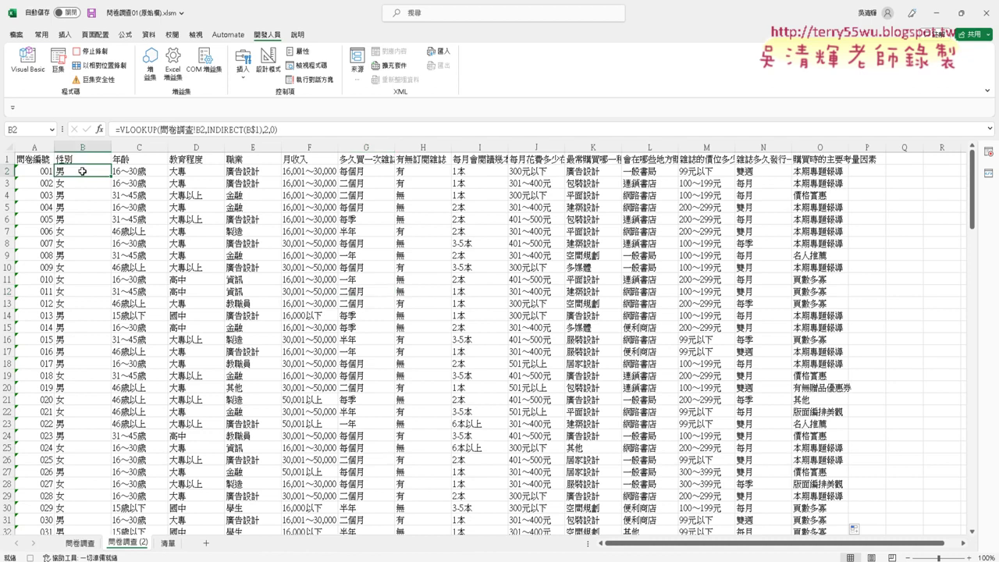
{"action": "key", "text": "ctrl+shift+Right"}
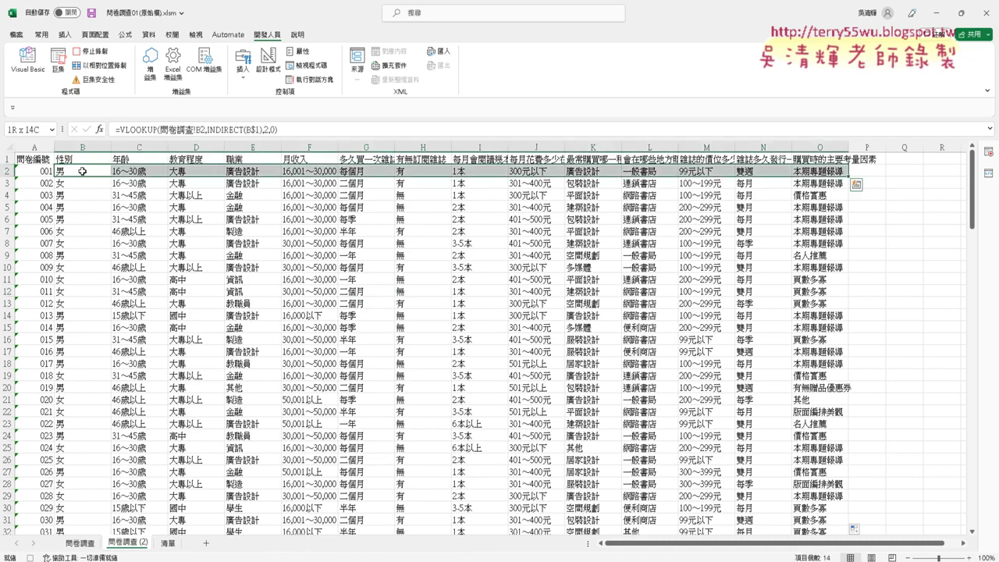
{"action": "key", "text": "ctrl+shift+Down"}
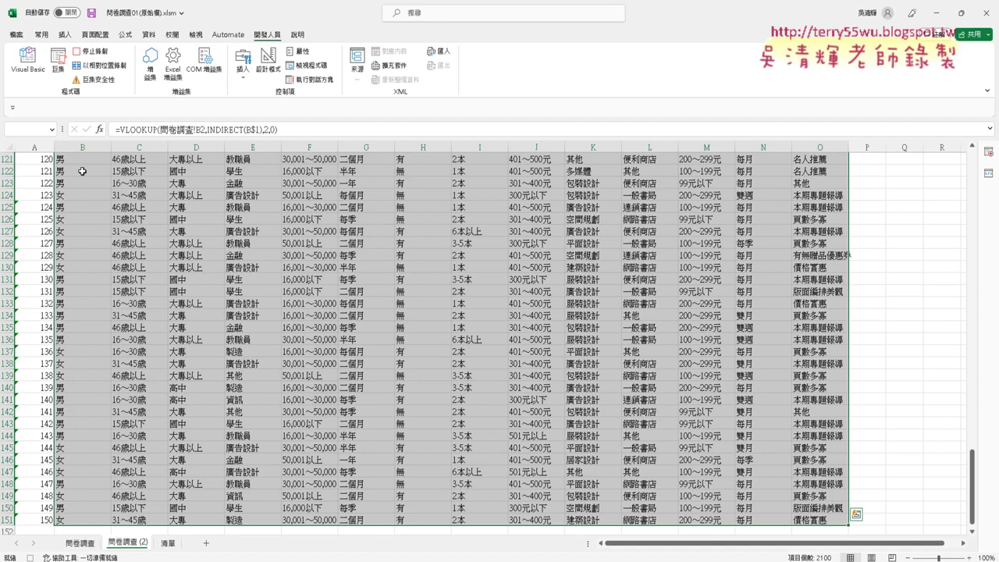
{"action": "key", "text": "Delete"}
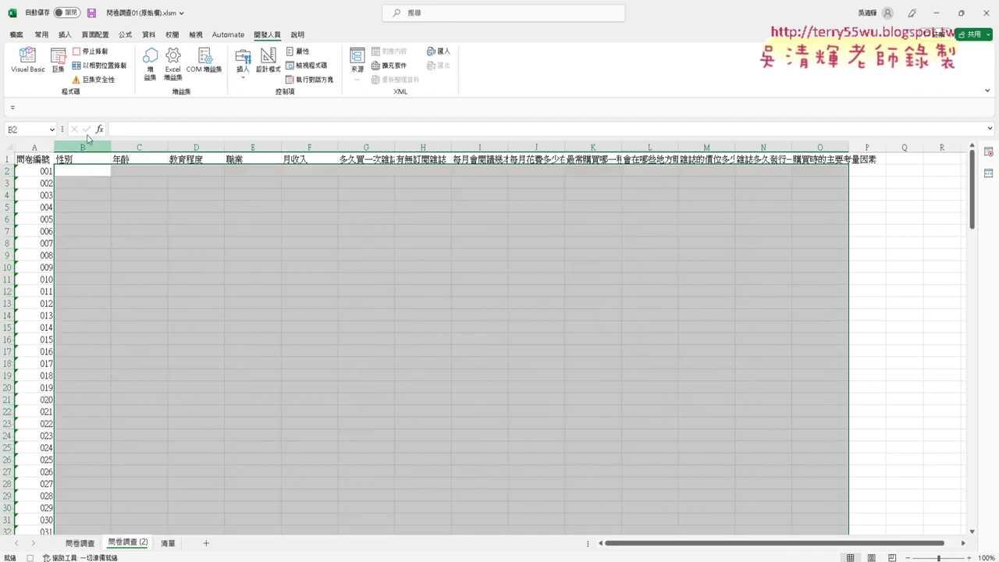
{"action": "left_click", "coordinate": [91, 51]}
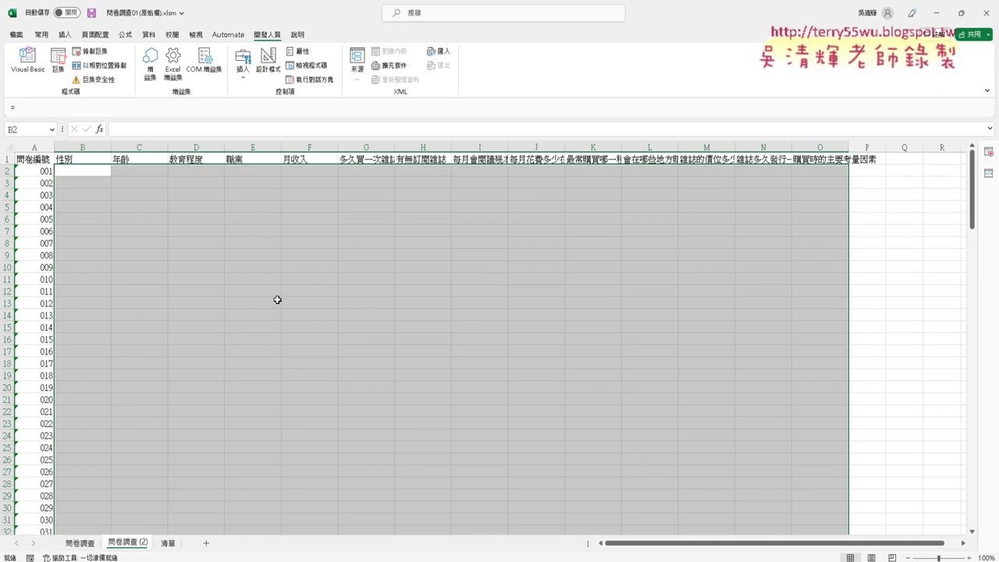
{"action": "left_click", "coordinate": [61, 67]}
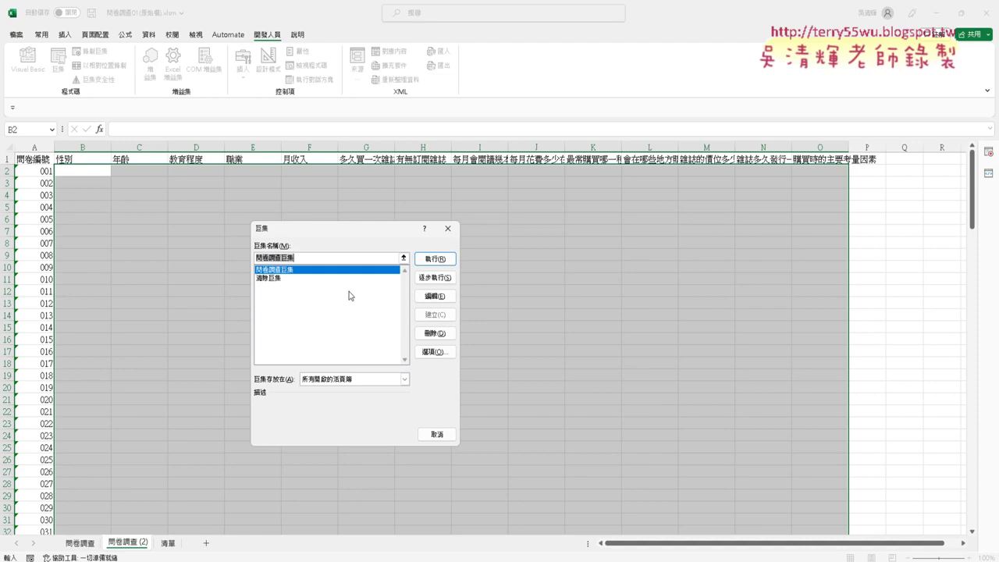
{"action": "left_click", "coordinate": [283, 278]}
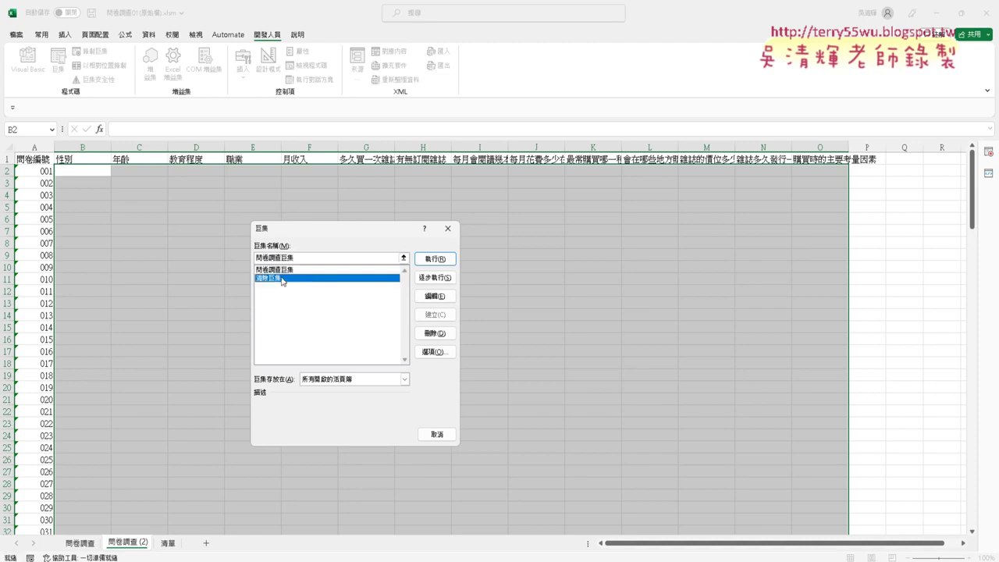
{"action": "left_click", "coordinate": [284, 270]}
{"action": "left_click", "coordinate": [286, 281]}
{"action": "left_click", "coordinate": [290, 270]}
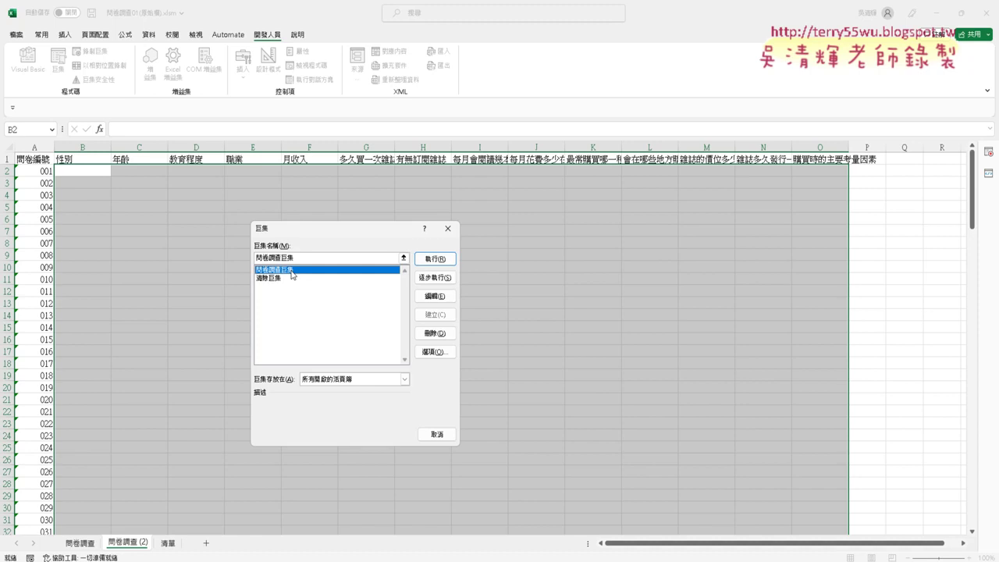
{"action": "left_click", "coordinate": [441, 261]}
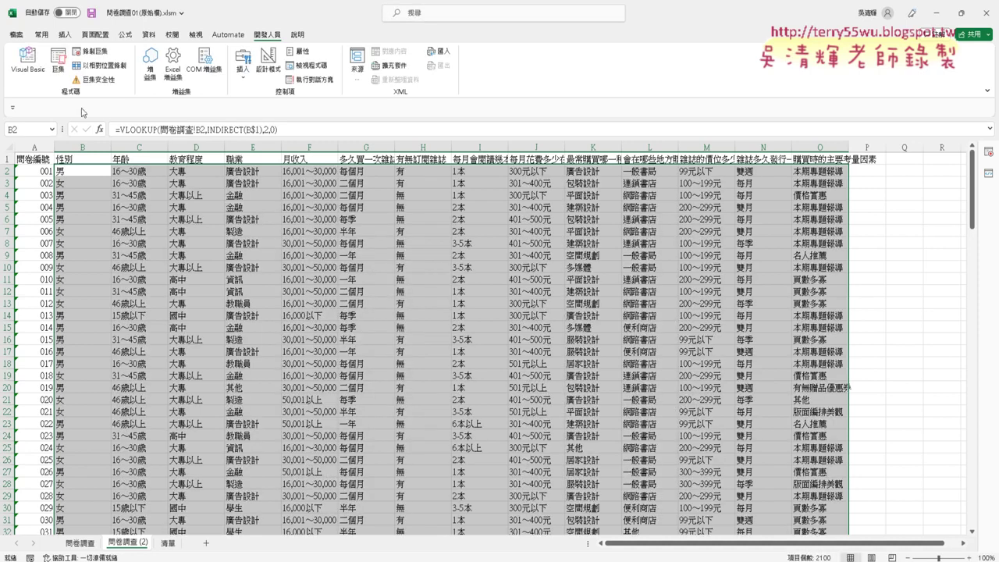
{"action": "left_click", "coordinate": [60, 69]}
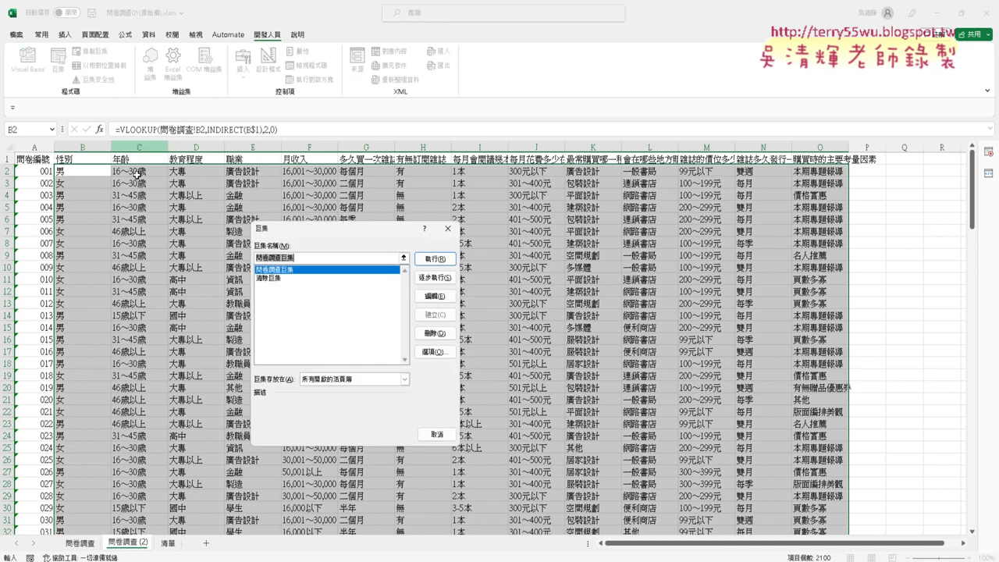
{"action": "left_click", "coordinate": [278, 279]}
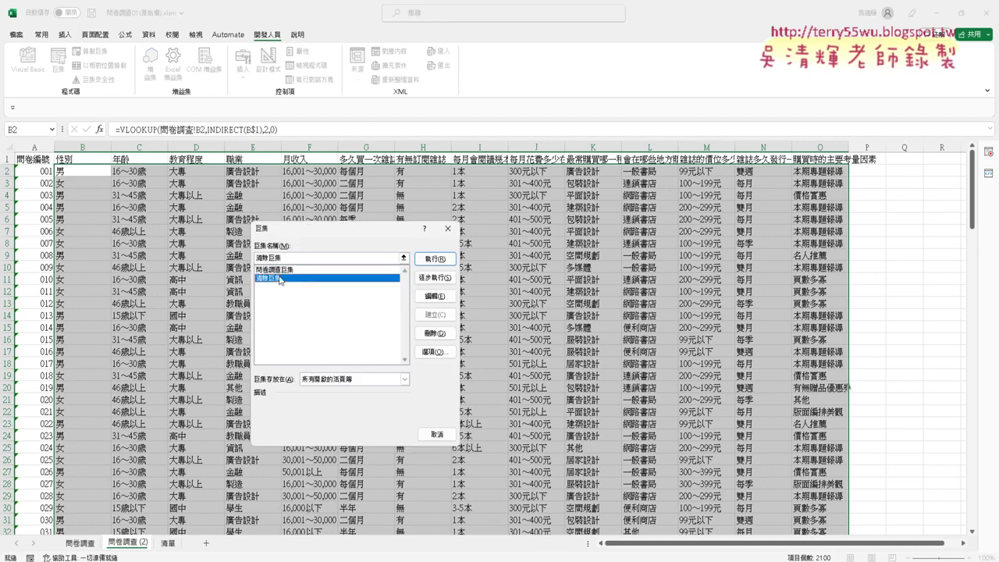
{"action": "left_click", "coordinate": [440, 260]}
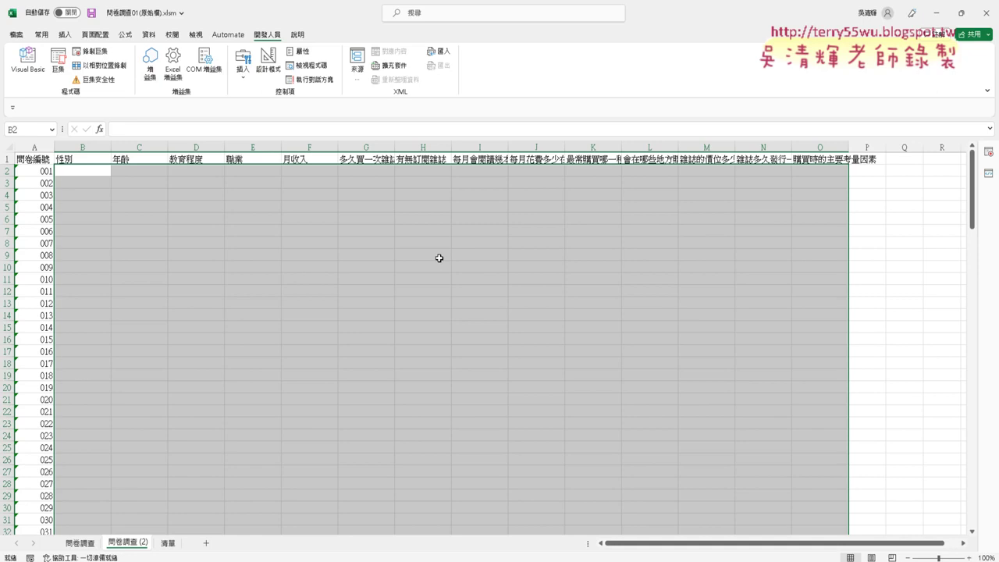
{"action": "left_click", "coordinate": [58, 64]}
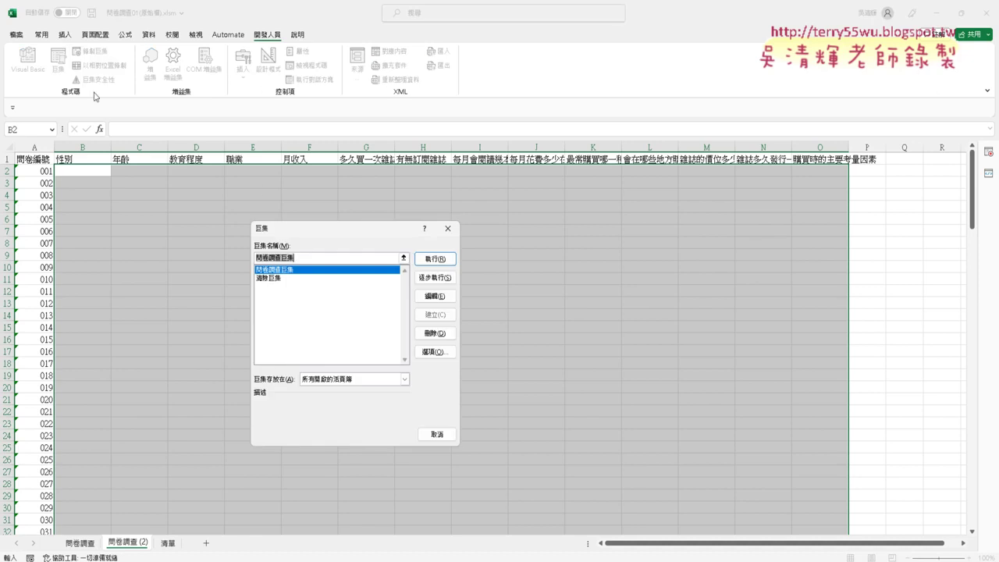
{"action": "left_click", "coordinate": [435, 258]}
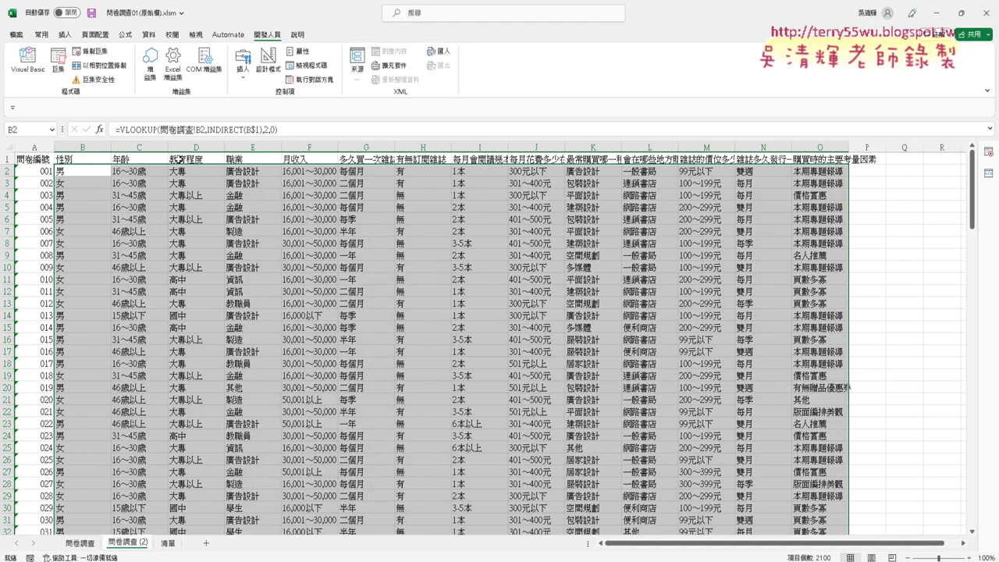
{"action": "left_click", "coordinate": [61, 68]}
{"action": "left_click", "coordinate": [285, 278]}
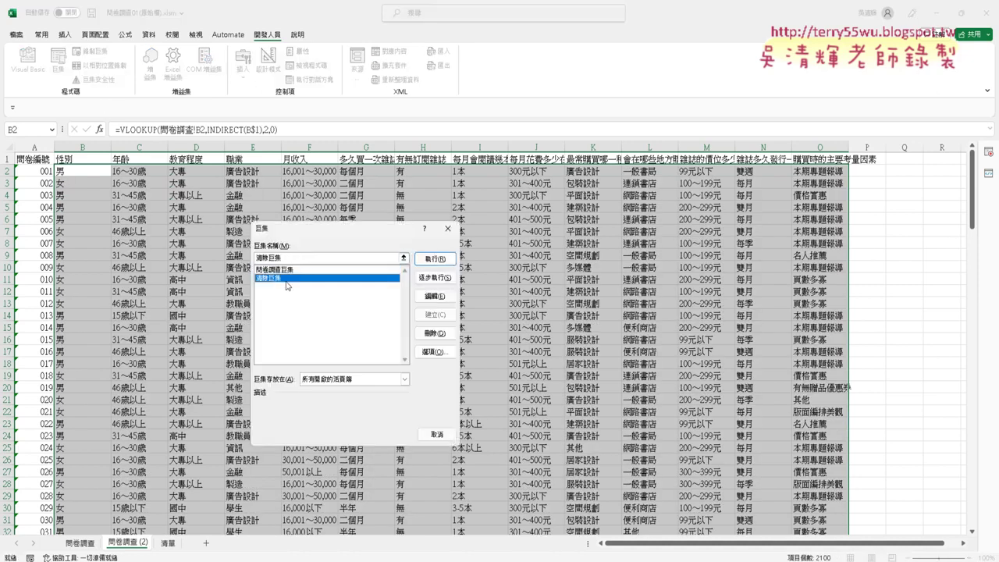
{"action": "left_click", "coordinate": [434, 258]}
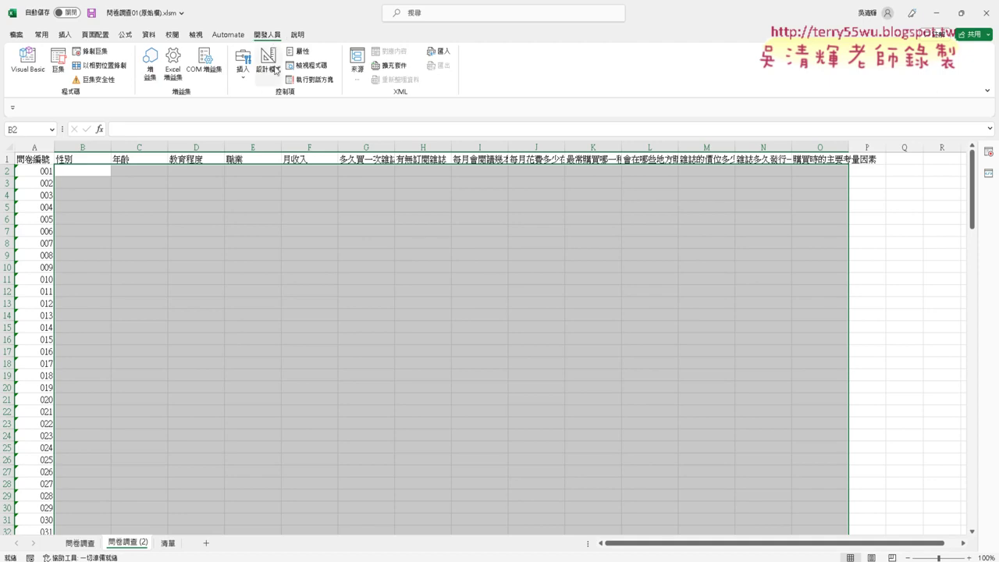
- Open the Insert controls list, then cancel the attempt with Escape
{"action": "left_click", "coordinate": [242, 78]}
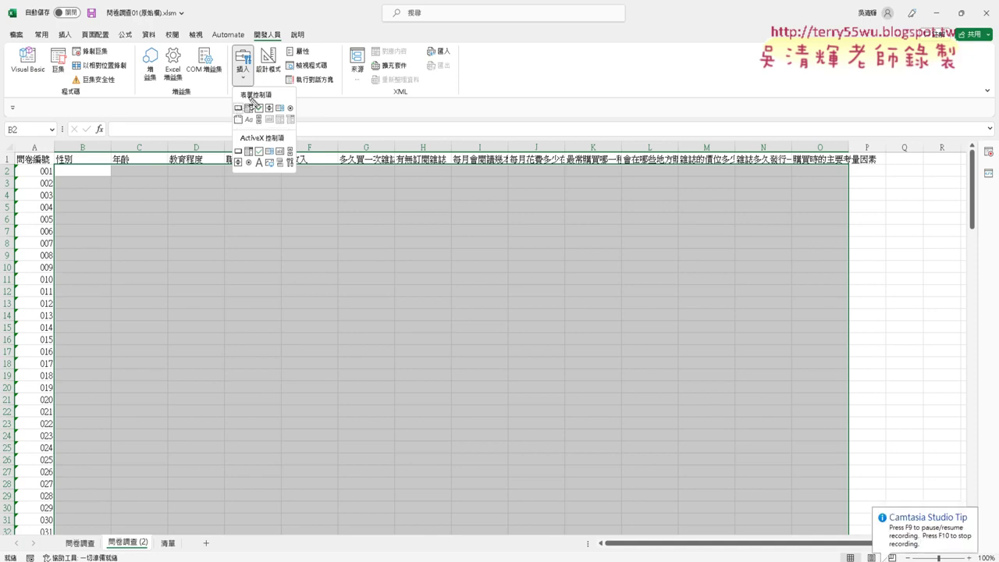
{"action": "left_click_drag", "start_coordinate": [243, 81], "coordinate": [265, 57]}
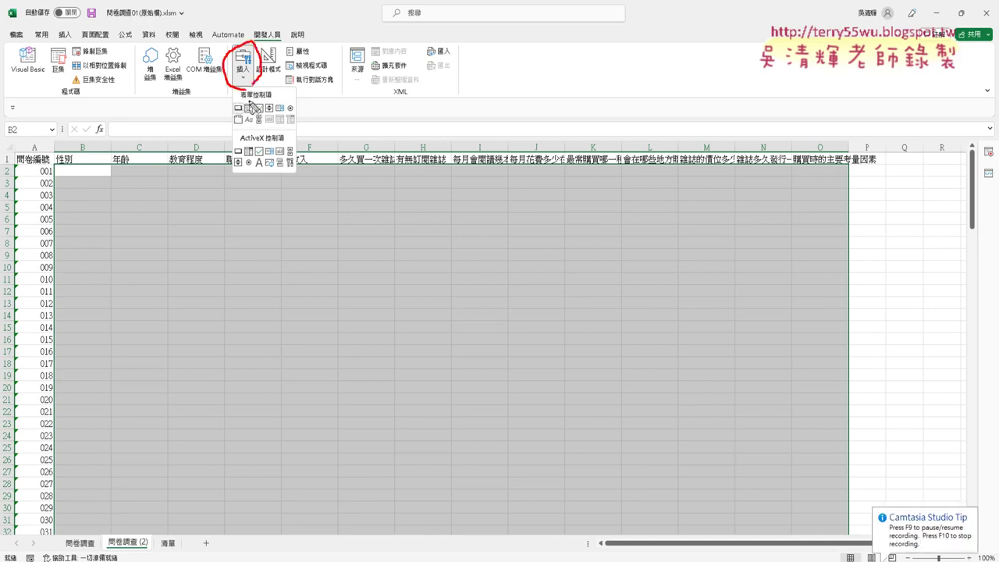
{"action": "mouse_move", "coordinate": [248, 113]}
{"action": "left_mouse_down"}
{"action": "mouse_move", "coordinate": [233, 117]}
{"action": "mouse_move", "coordinate": [242, 99]}
{"action": "mouse_move", "coordinate": [247, 124]}
{"action": "mouse_move", "coordinate": [277, 123]}
{"action": "left_mouse_up"}
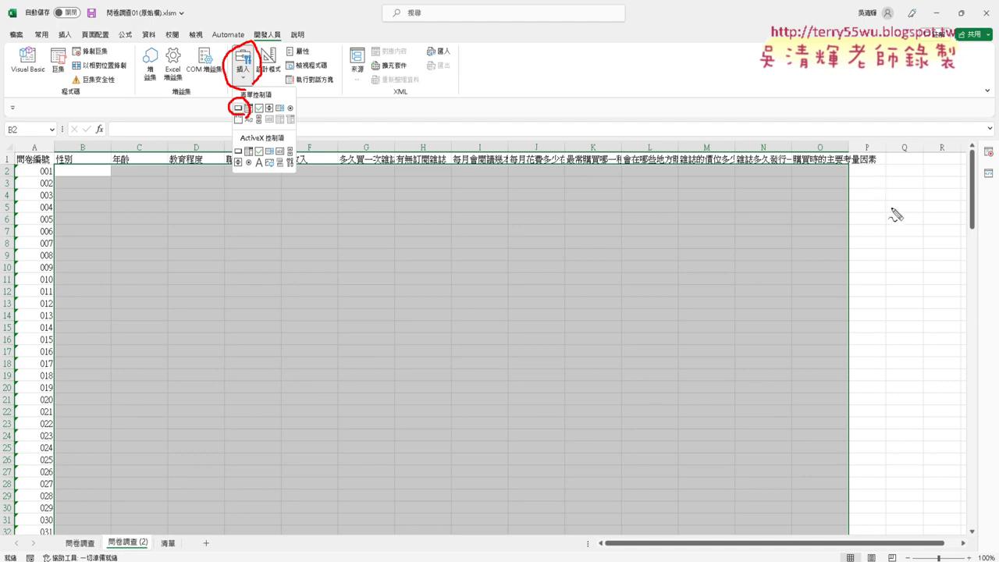
{"action": "key", "text": "Escape"}
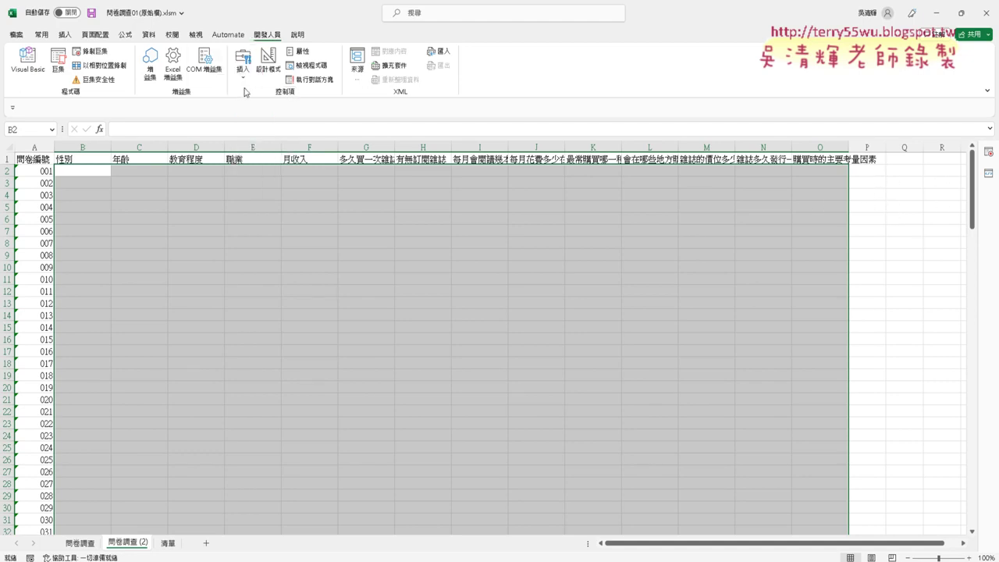
- Draw a Form Controls button to the right of the data near column Q
{"action": "left_click", "coordinate": [243, 62]}
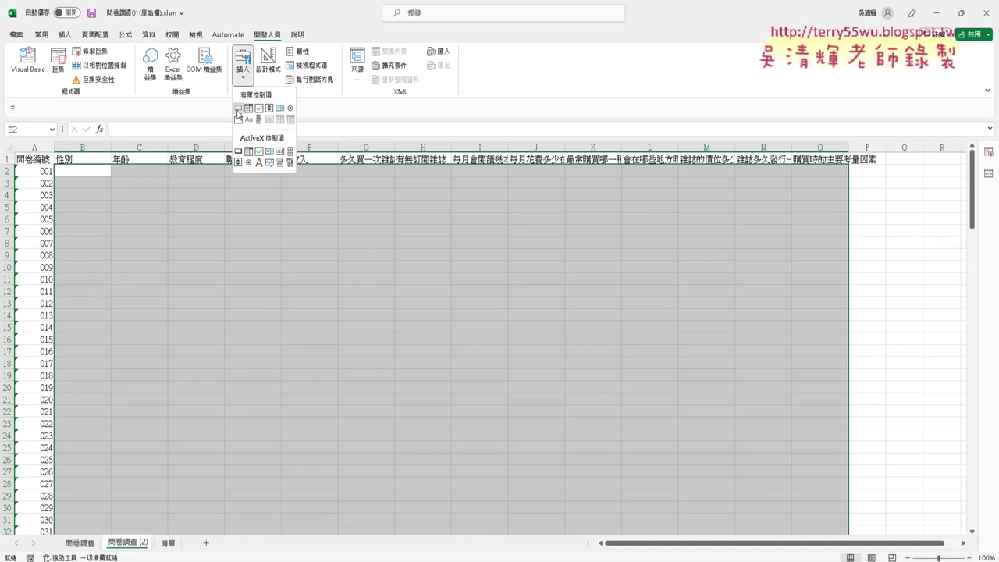
{"action": "left_click", "coordinate": [238, 109]}
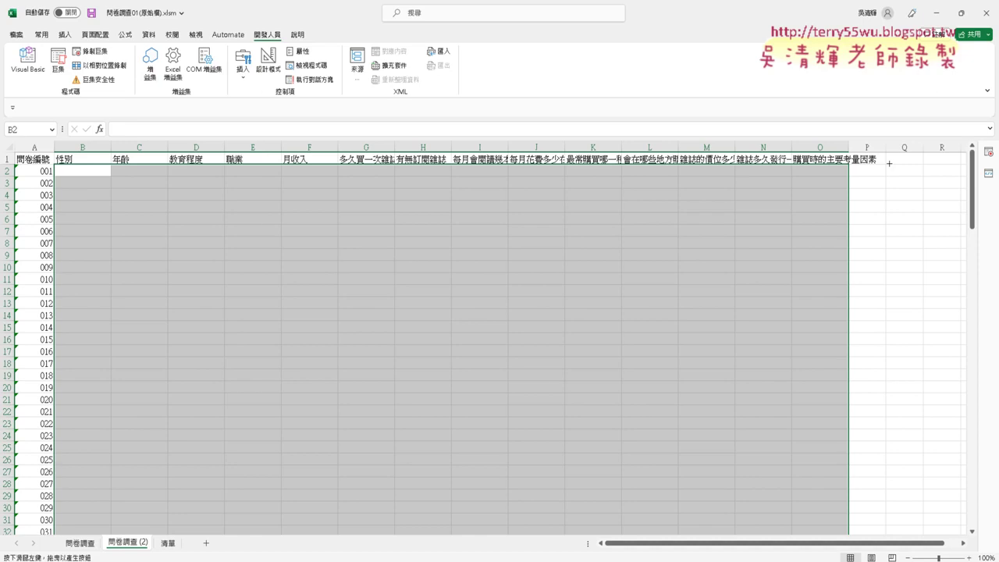
{"action": "left_click_drag", "start_coordinate": [889, 163], "coordinate": [959, 185]}
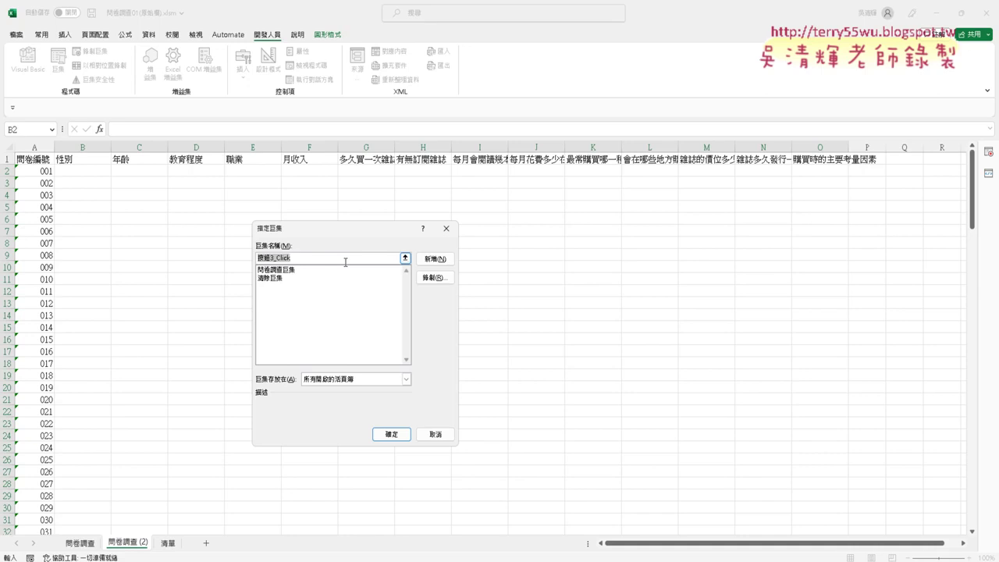
- Assign the 問卷調查巨集 macro to the new button, copying its name first
{"action": "left_click", "coordinate": [287, 271]}
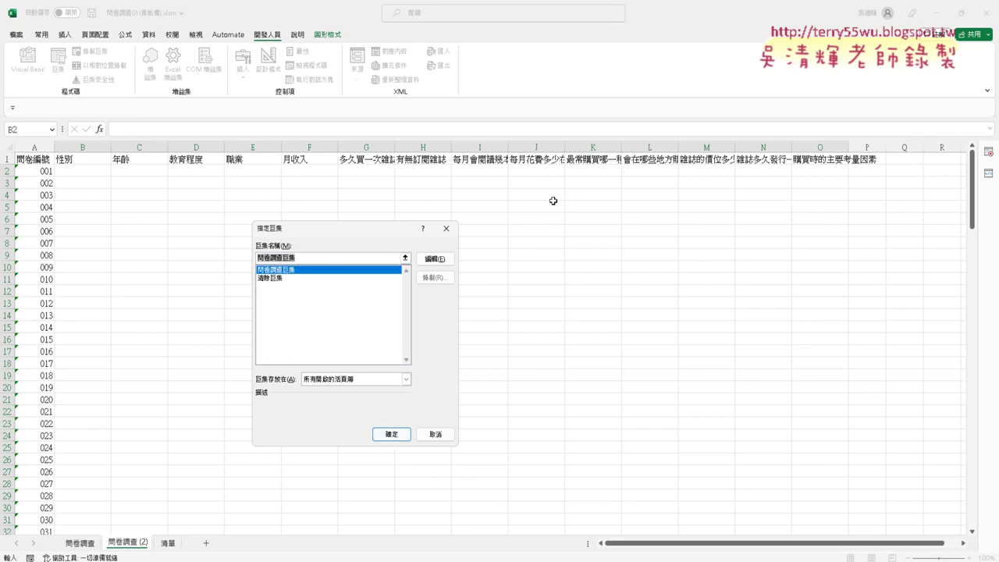
{"action": "right_click", "coordinate": [275, 257]}
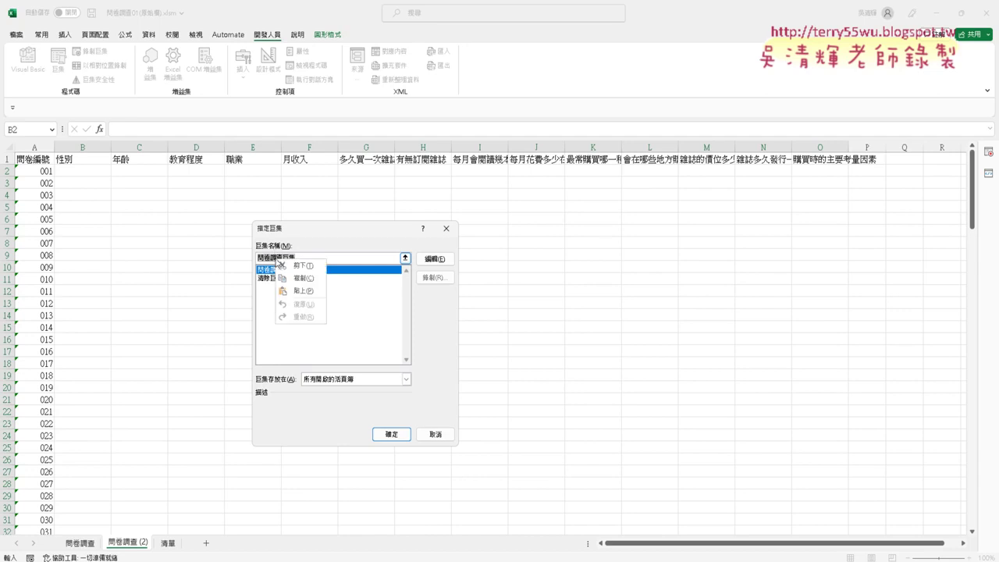
{"action": "left_click", "coordinate": [293, 286]}
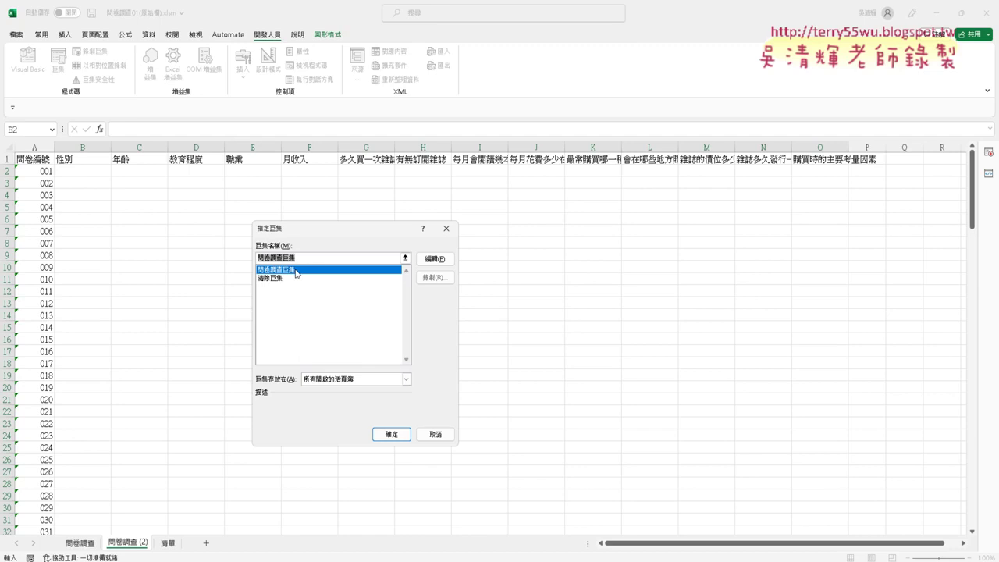
{"action": "left_click", "coordinate": [390, 434]}
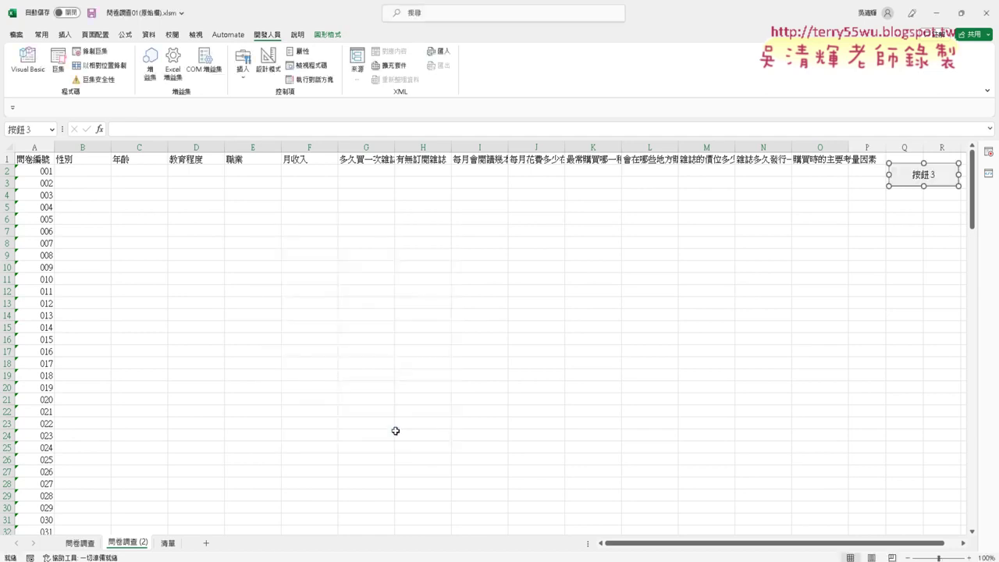
- Replace the button caption 按鈕 3 with 問卷調查巨集
{"action": "left_click", "coordinate": [921, 175]}
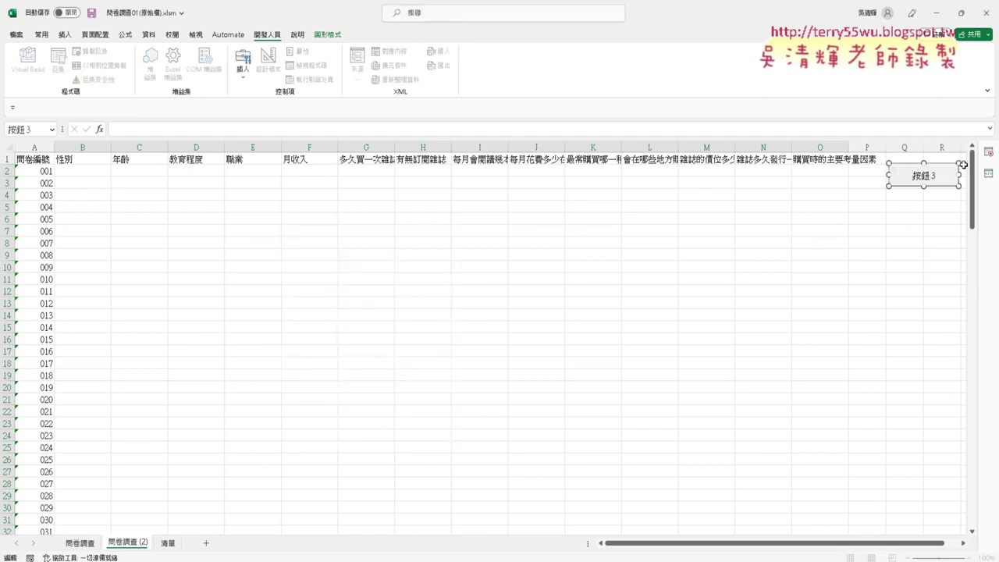
{"action": "key", "text": "BackSpace"}
{"action": "key", "text": "BackSpace"}
{"action": "key", "text": "BackSpace"}
{"action": "key", "text": "BackSpace"}
{"action": "type", "text": "問卷調查巨集"}
{"action": "left_click", "coordinate": [922, 231]}
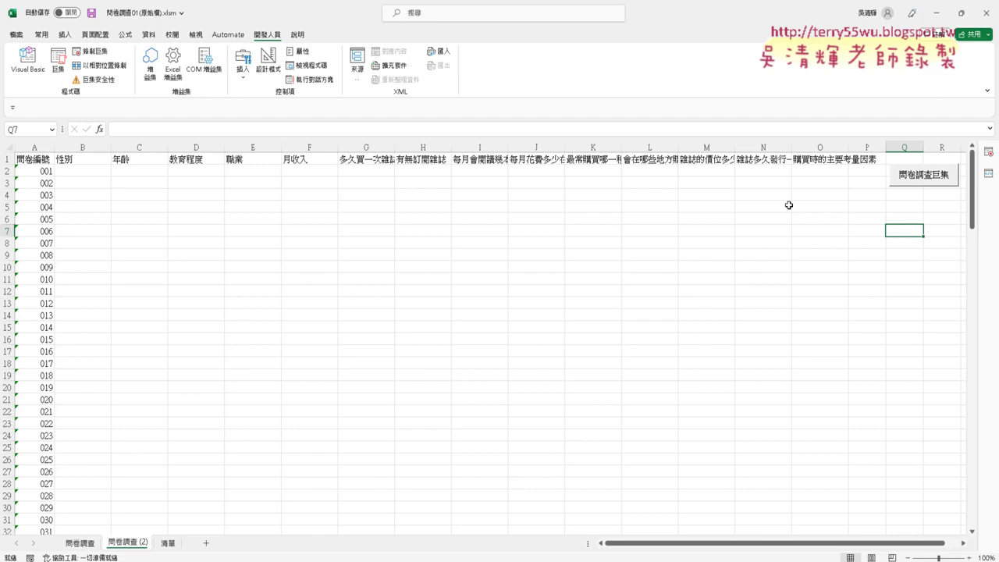
- Draw a second form button below the first and assign it the 清除巨集 macro
{"action": "left_click", "coordinate": [243, 71]}
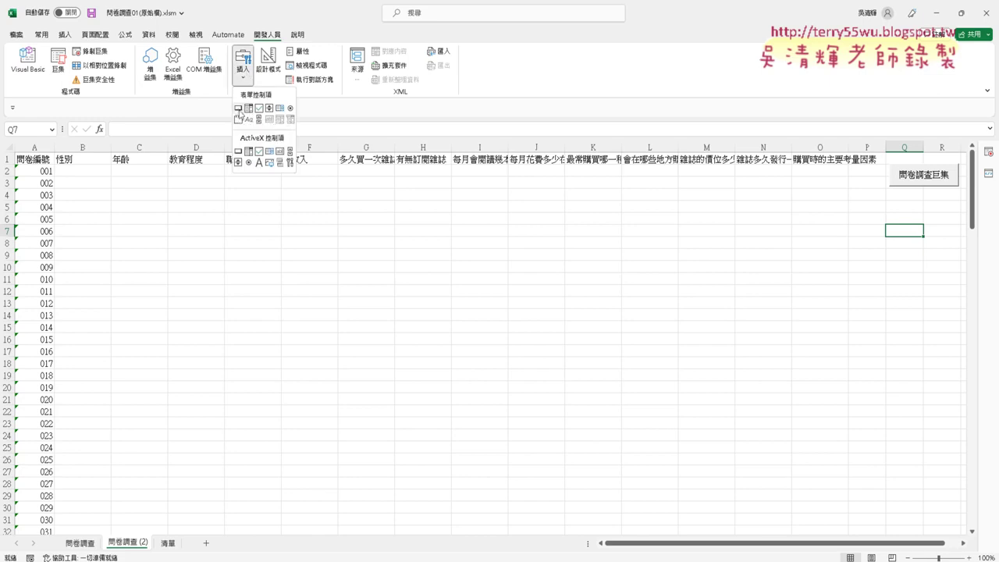
{"action": "left_click", "coordinate": [239, 109]}
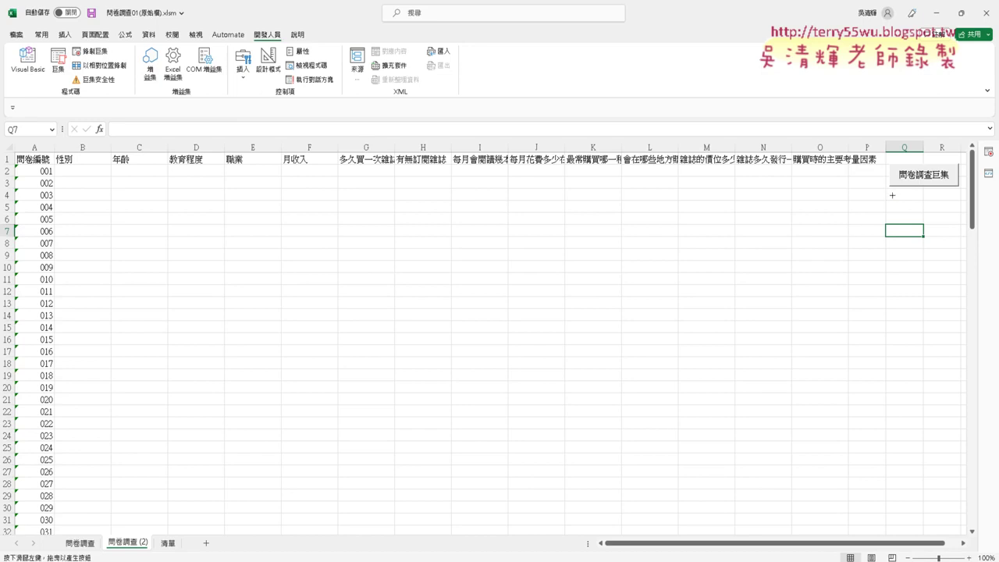
{"action": "left_click_drag", "start_coordinate": [890, 194], "coordinate": [958, 216]}
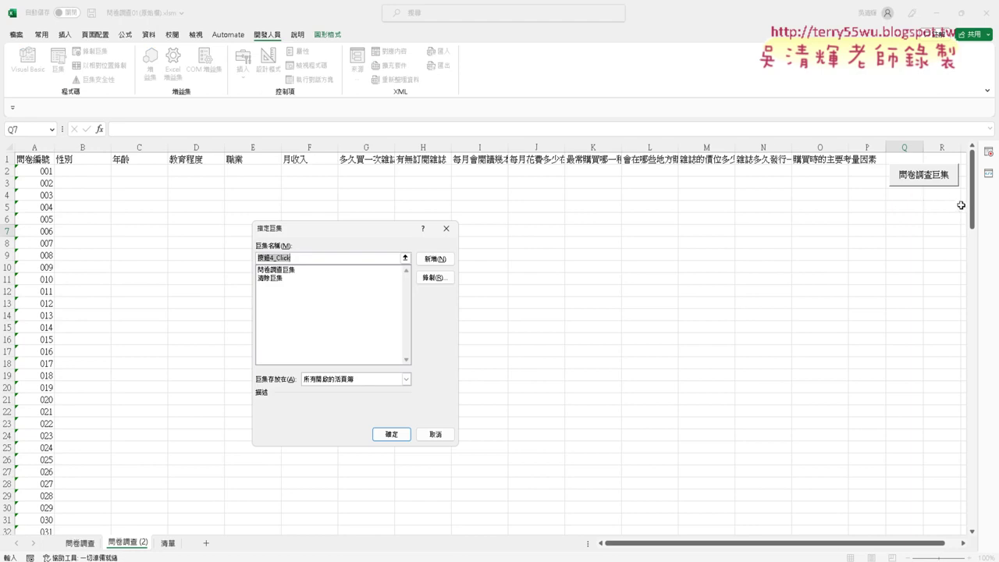
{"action": "left_click", "coordinate": [270, 278]}
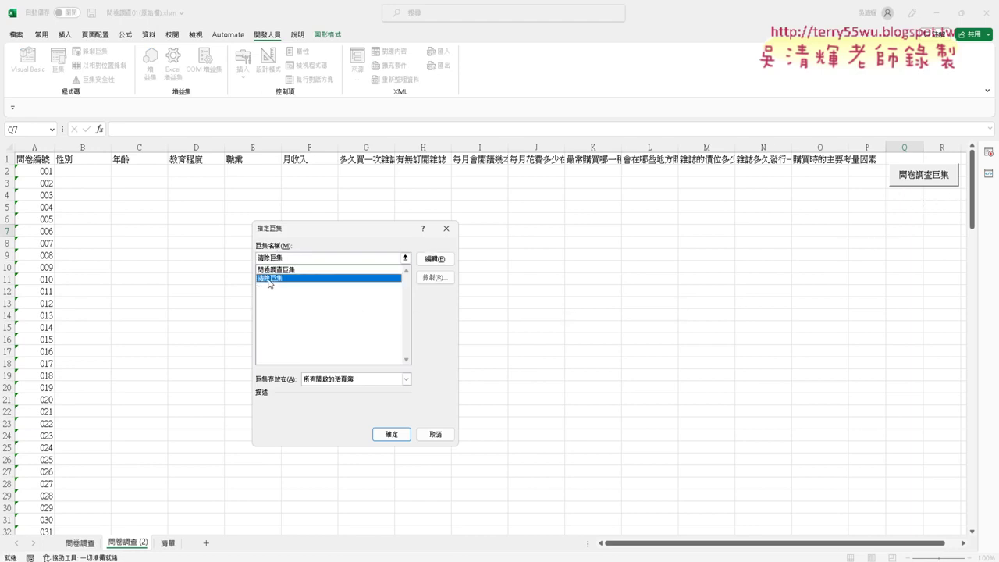
{"action": "left_click_drag", "start_coordinate": [282, 258], "coordinate": [242, 259]}
{"action": "right_click", "coordinate": [268, 260]}
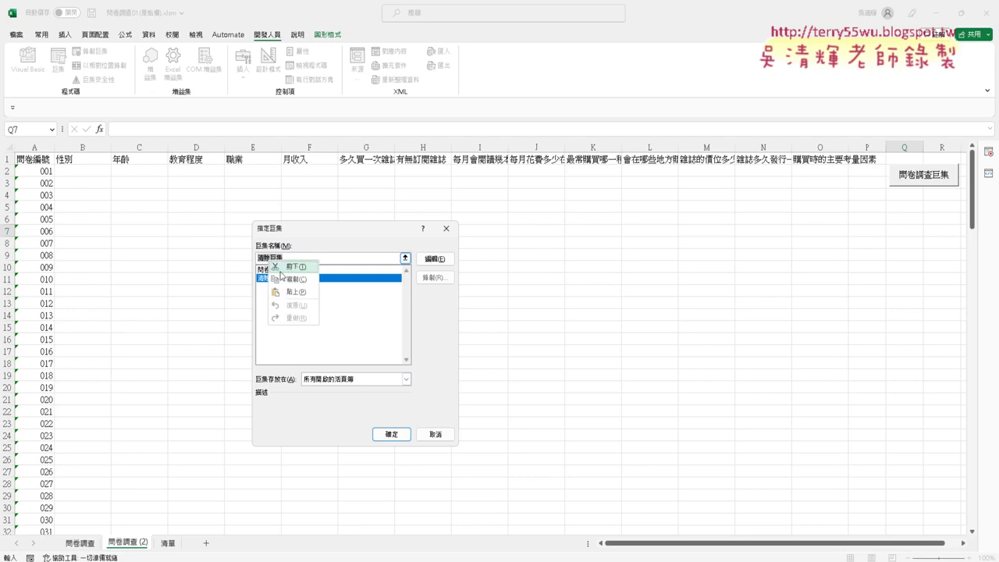
{"action": "left_click", "coordinate": [292, 279]}
{"action": "left_click", "coordinate": [391, 434]}
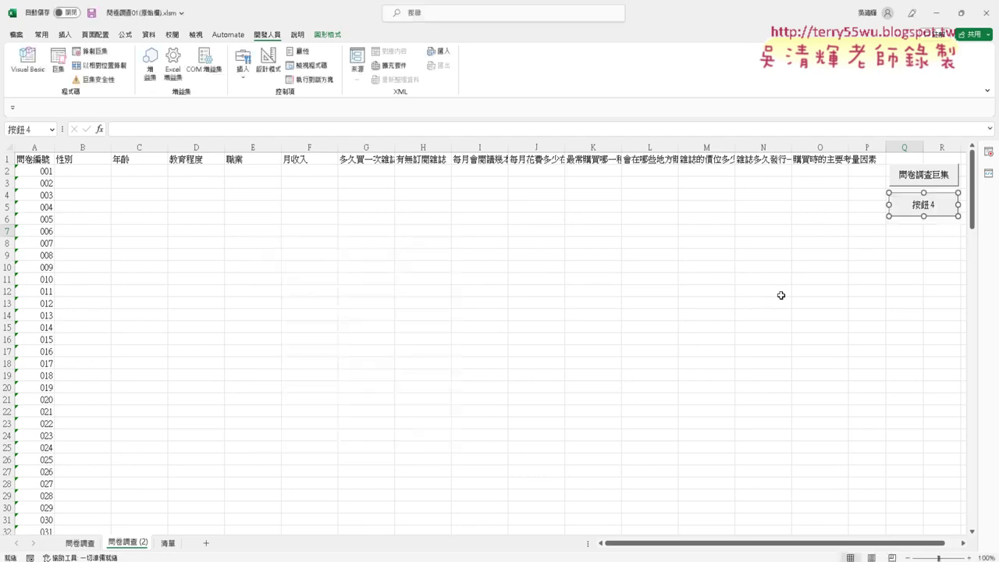
- Change the second button's caption to 清除巨集
{"action": "left_click", "coordinate": [914, 205]}
{"action": "left_click_drag", "start_coordinate": [894, 205], "coordinate": [963, 207]}
{"action": "key", "text": "BackSpace"}
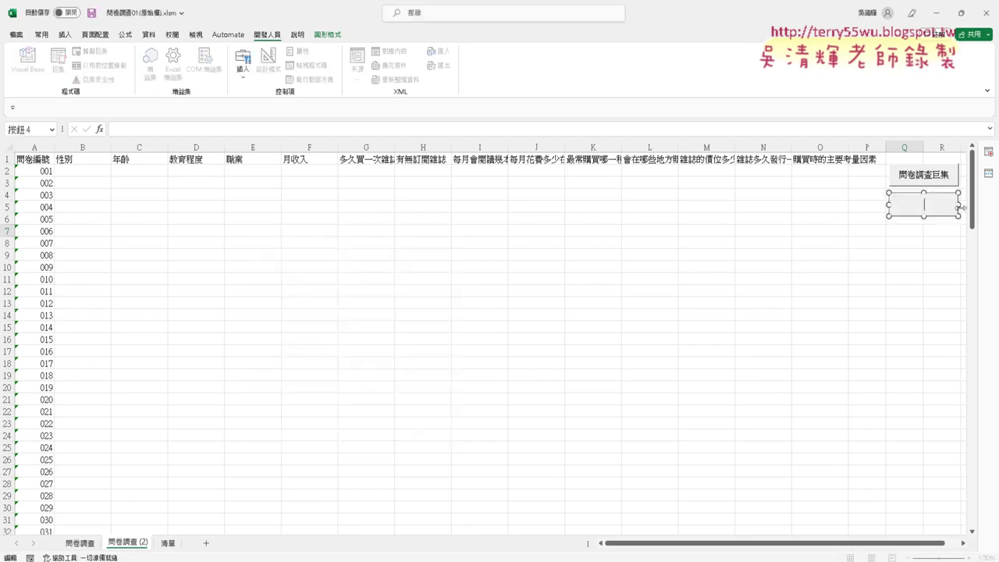
{"action": "type", "text": "清除巨集"}
{"action": "left_click", "coordinate": [922, 303]}
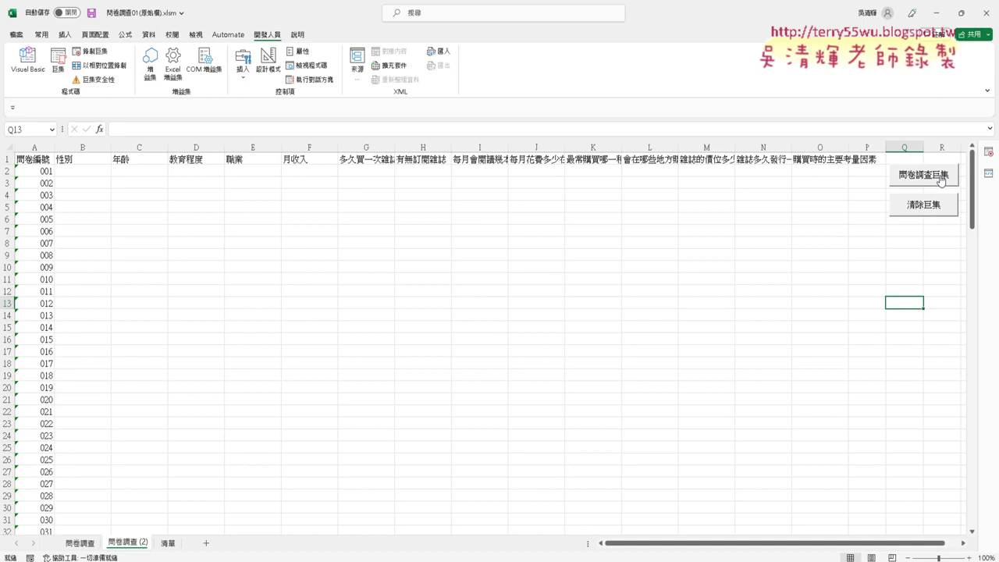
- Alternate the 問卷調查巨集 and 清除巨集 buttons repeatedly, finishing with the answers filled in
{"action": "left_click", "coordinate": [940, 179]}
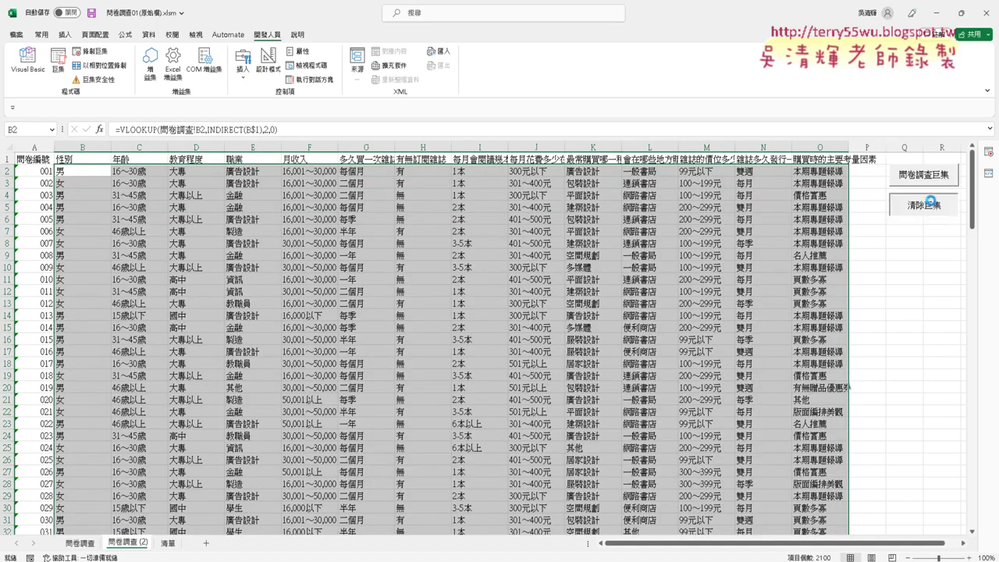
{"action": "left_click", "coordinate": [925, 204]}
{"action": "left_click", "coordinate": [938, 178]}
{"action": "left_click", "coordinate": [924, 205]}
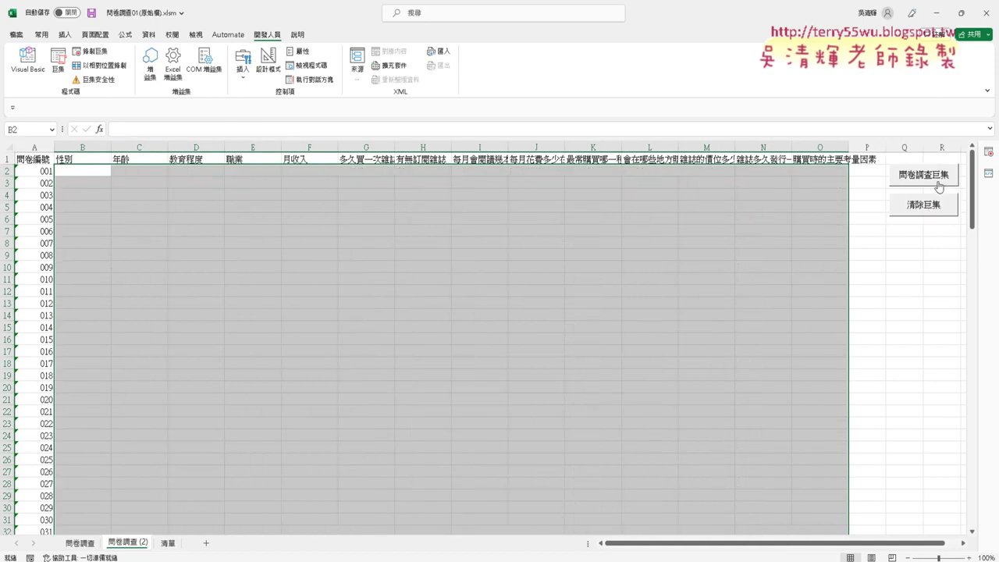
{"action": "left_click", "coordinate": [940, 179]}
{"action": "left_click", "coordinate": [924, 204]}
{"action": "left_click", "coordinate": [940, 179]}
{"action": "left_click", "coordinate": [924, 205]}
{"action": "left_click", "coordinate": [925, 181]}
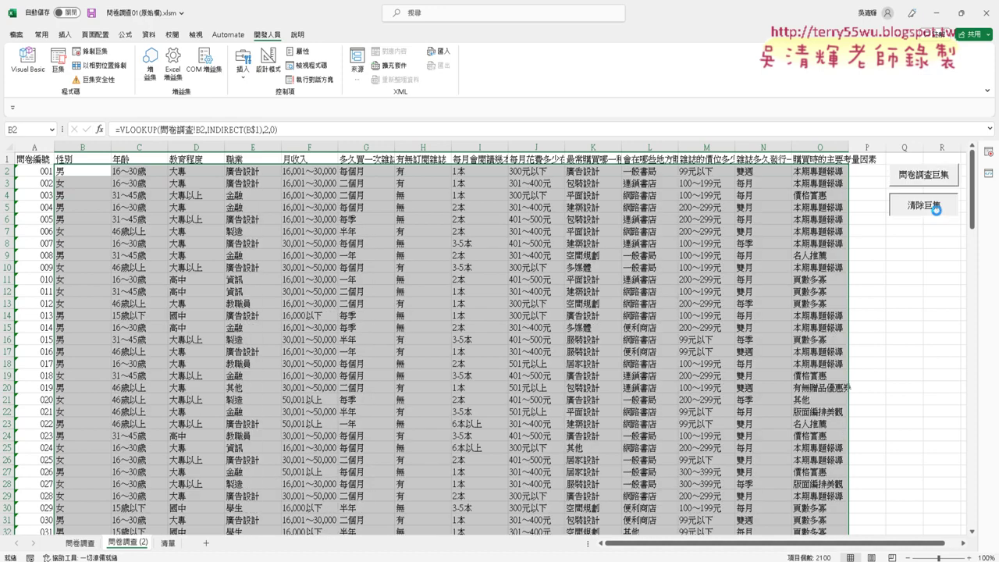
{"action": "left_click", "coordinate": [923, 209]}
{"action": "left_click", "coordinate": [924, 165]}
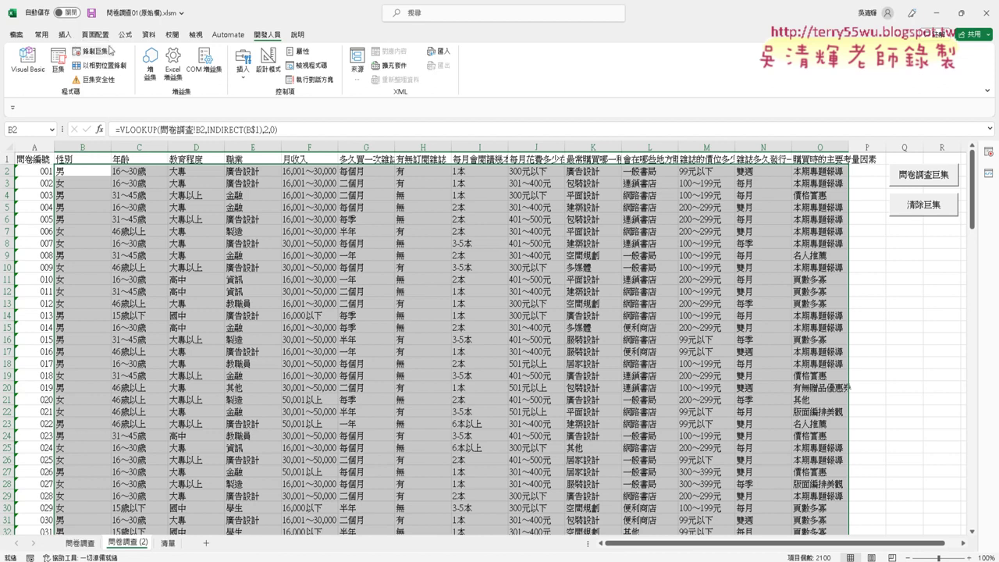